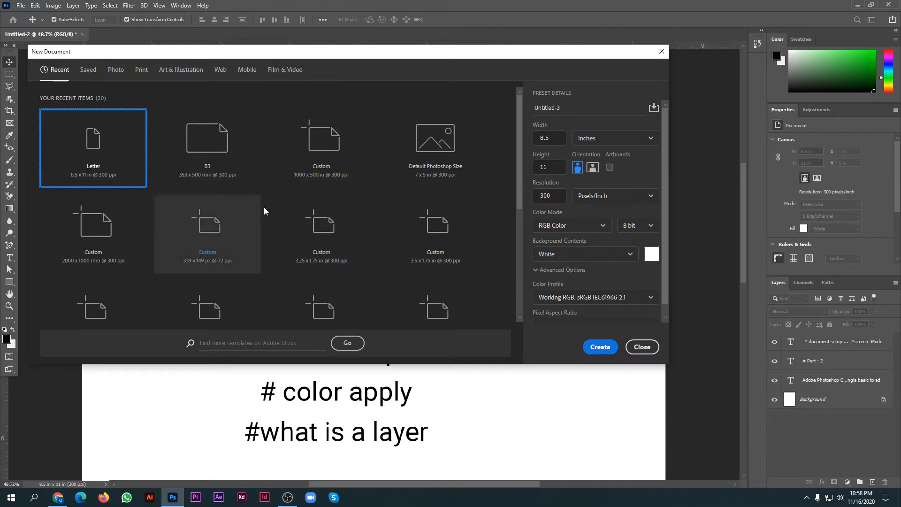
Browse the Saved, Photo and Print document preset categories
scroll(263, 207, "down", 5)
scroll(265, 211, "up", 5)
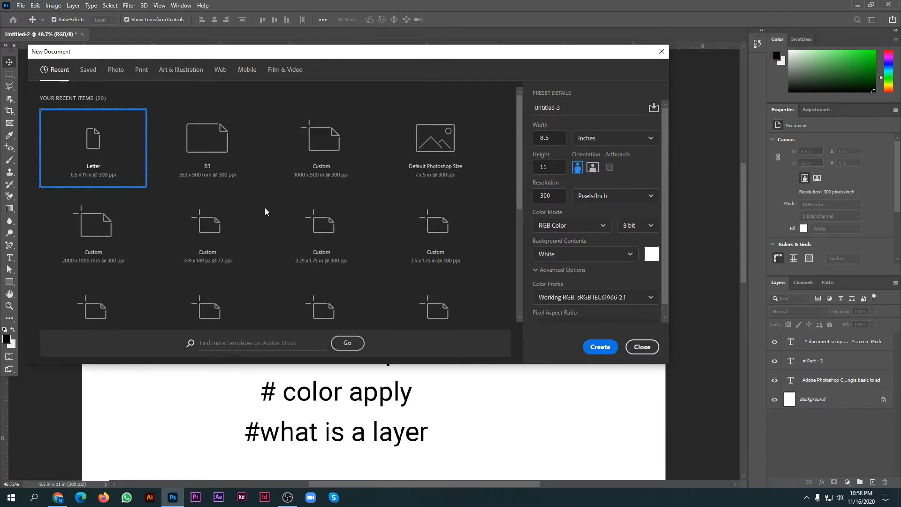
left_click(88, 69)
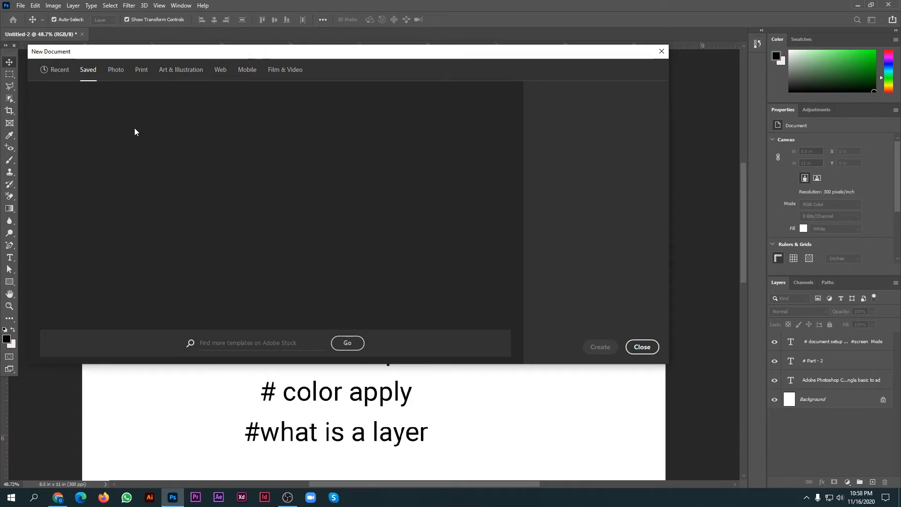
left_click(116, 76)
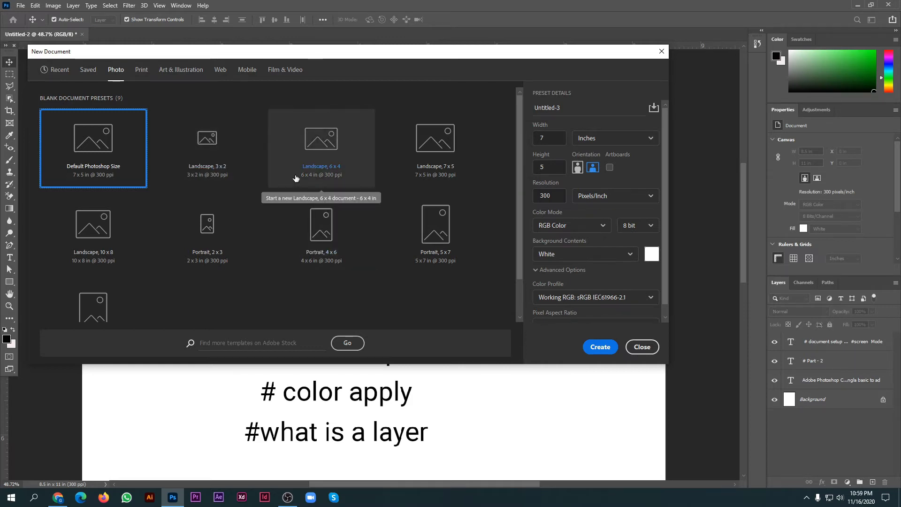
left_click(139, 71)
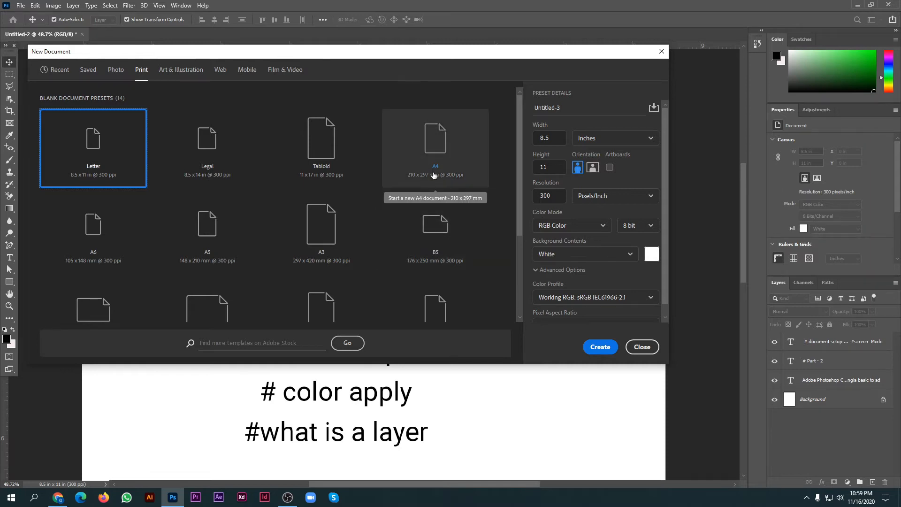
Pick the A4 Print preset, then switch to the Art & Illustration presets
left_click(437, 152)
scroll(202, 216, "down", 5)
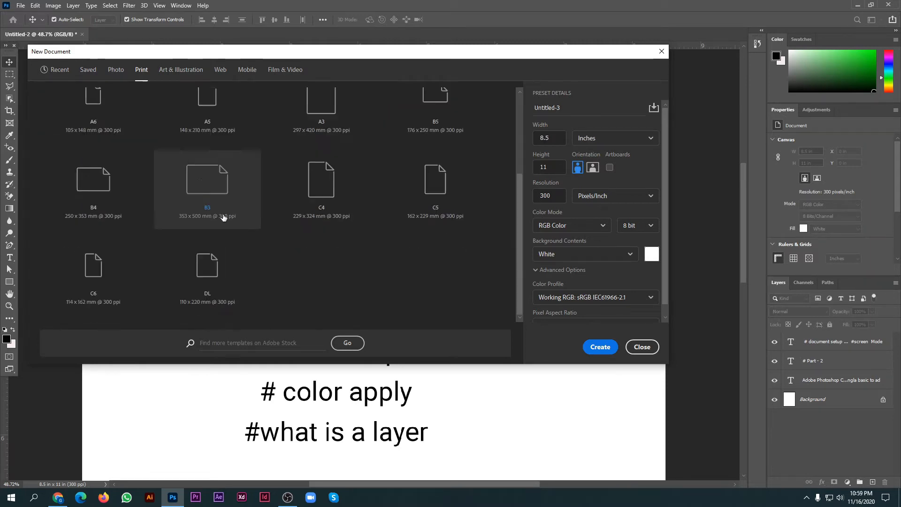
scroll(263, 216, "up", 5)
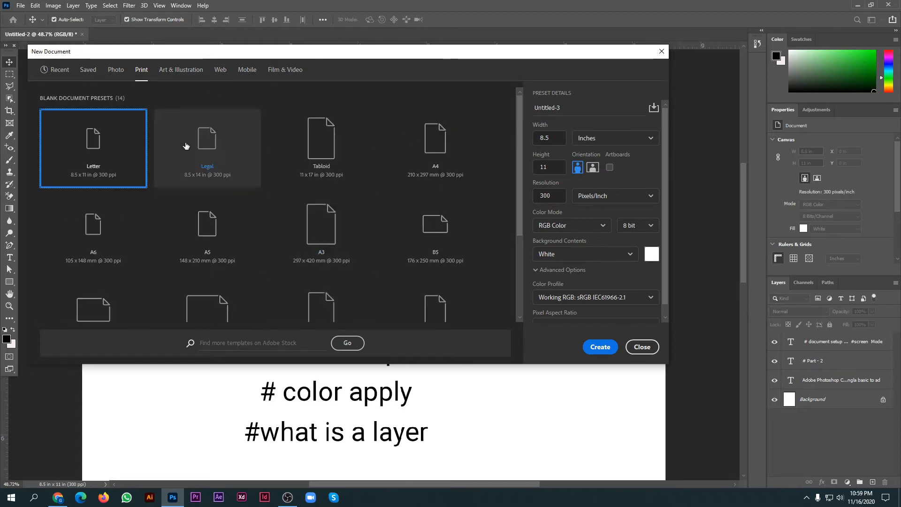
left_click(180, 74)
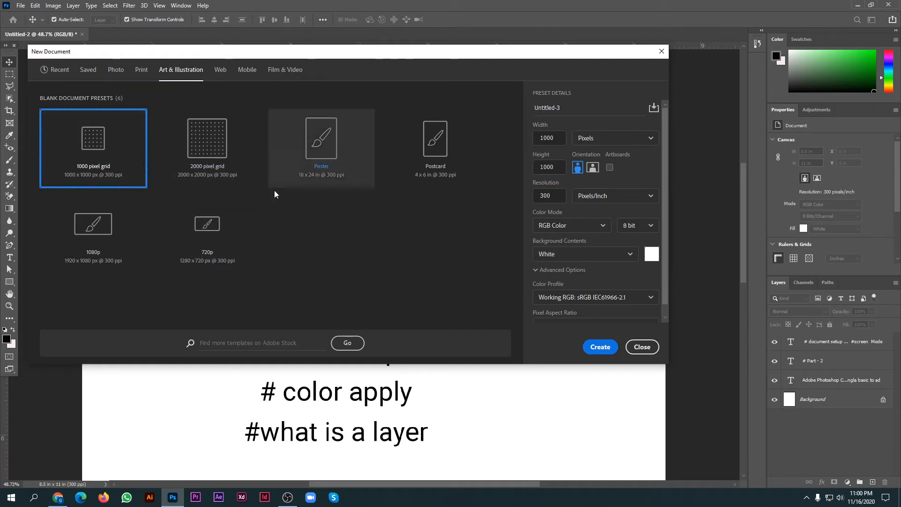
Look through the Web and Mobile presets, return to Print's Letter 8.5 x 11 in, and select the name field
left_click(221, 70)
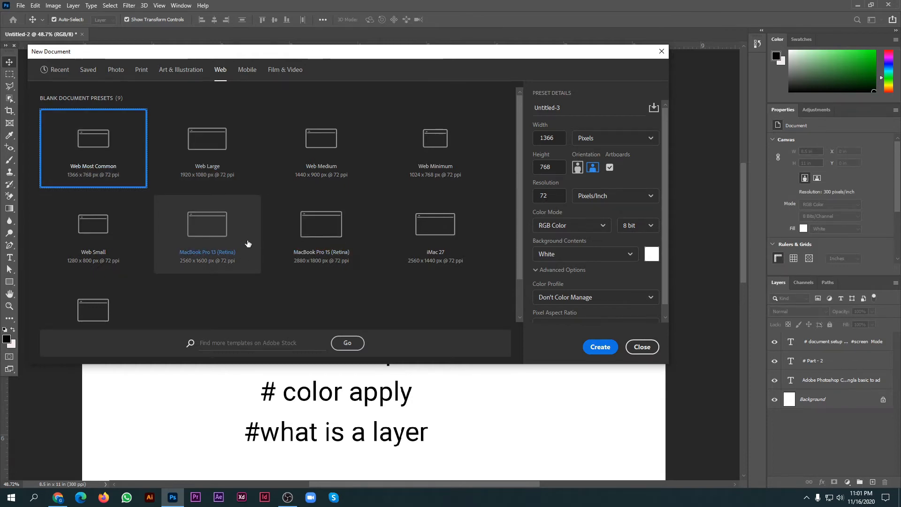
left_click(247, 70)
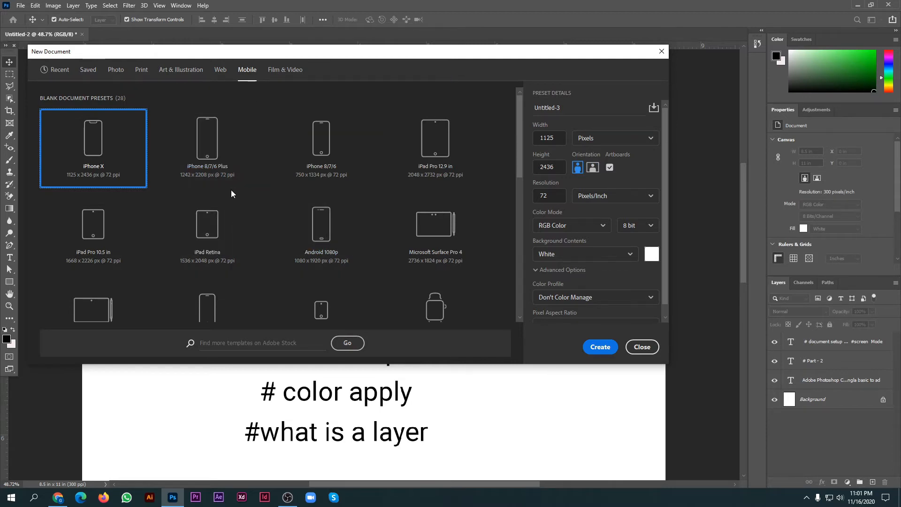
scroll(278, 221, "down", 2)
scroll(276, 213, "up", 2)
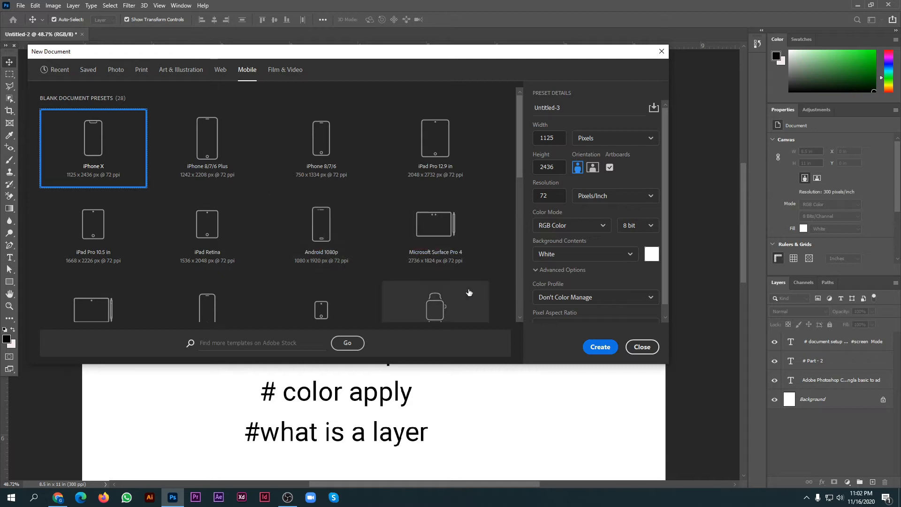
left_click(142, 71)
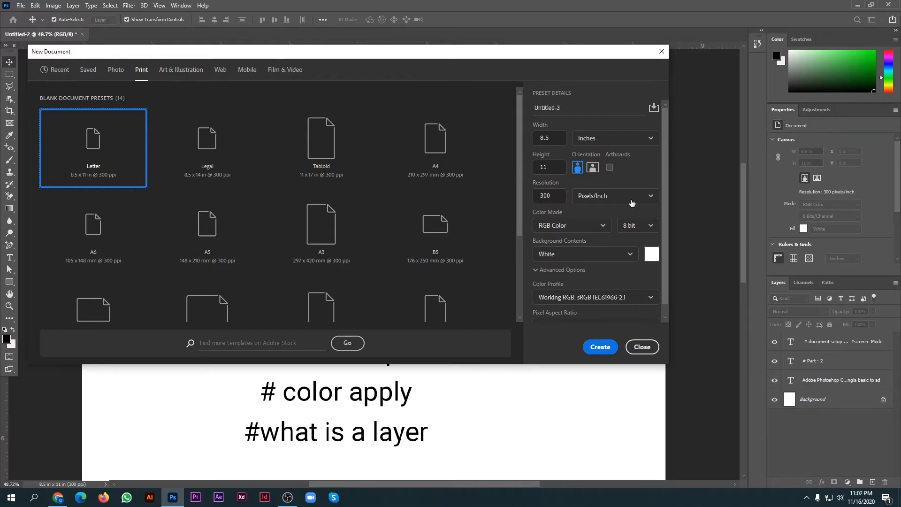
left_click(581, 111)
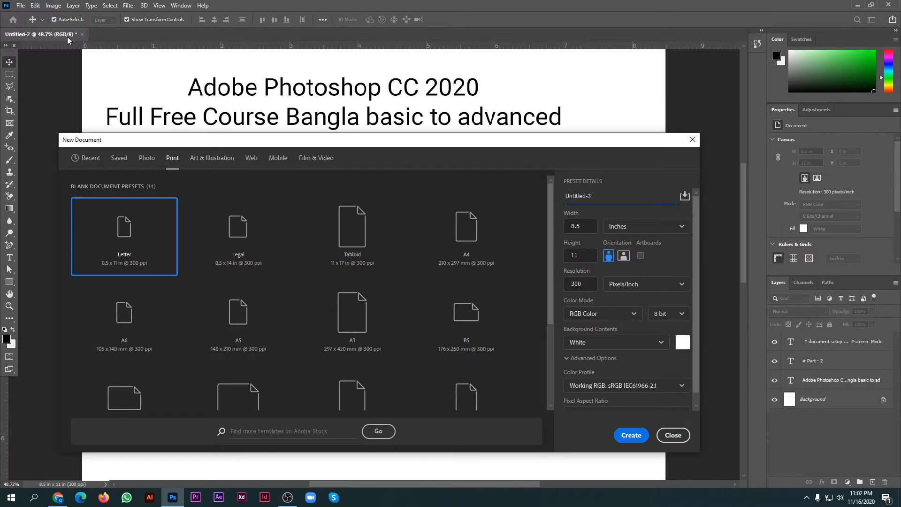
Replace the default document name with a pasted custom name and move the dialog up
key("BackSpace")
key("BackSpace")
key("BackSpace")
key("BackSpace")
key("BackSpace")
key("BackSpace")
key("BackSpace")
type("Freelancer Abul Hasan")
left_click_drag(601, 143, 594, 99)
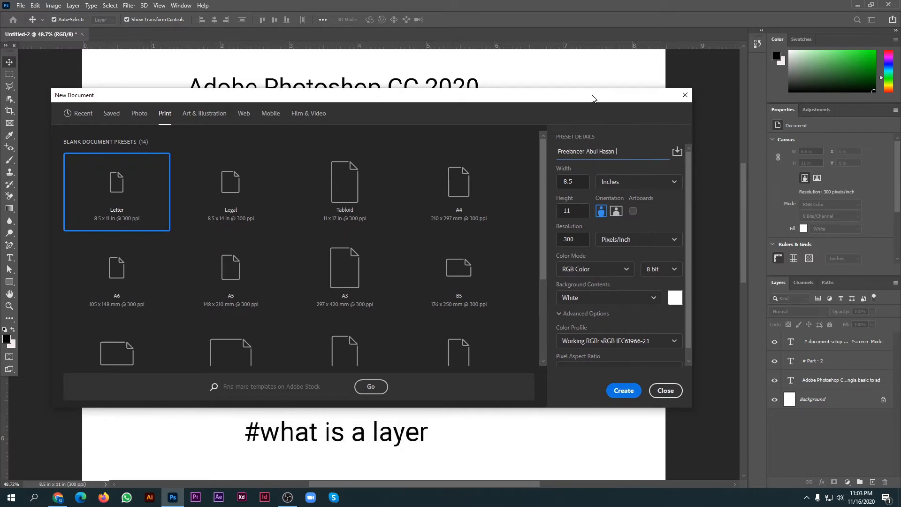
Enter 1000 for width and height, leaving inches and the colour mode unchanged
left_click(579, 183)
type("1000")
key("Tab")
type("1000")
left_click(610, 182)
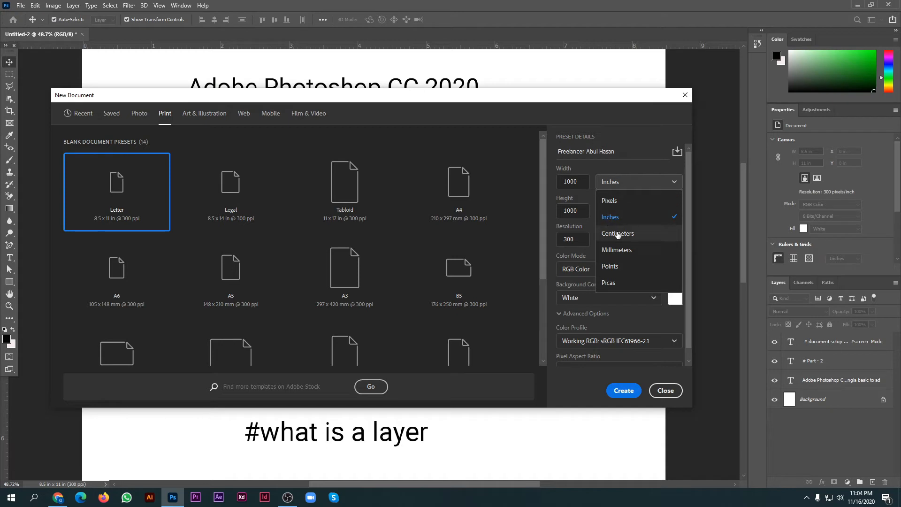
left_click(610, 216)
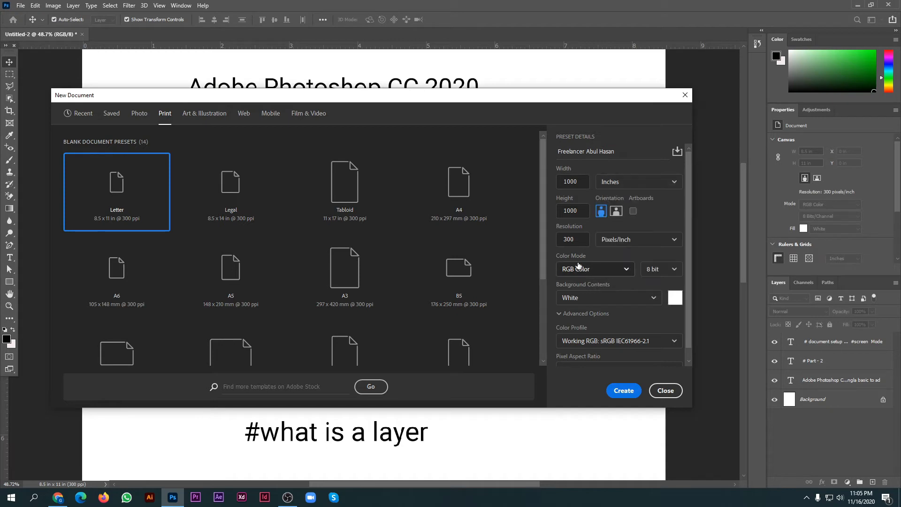
left_click(623, 269)
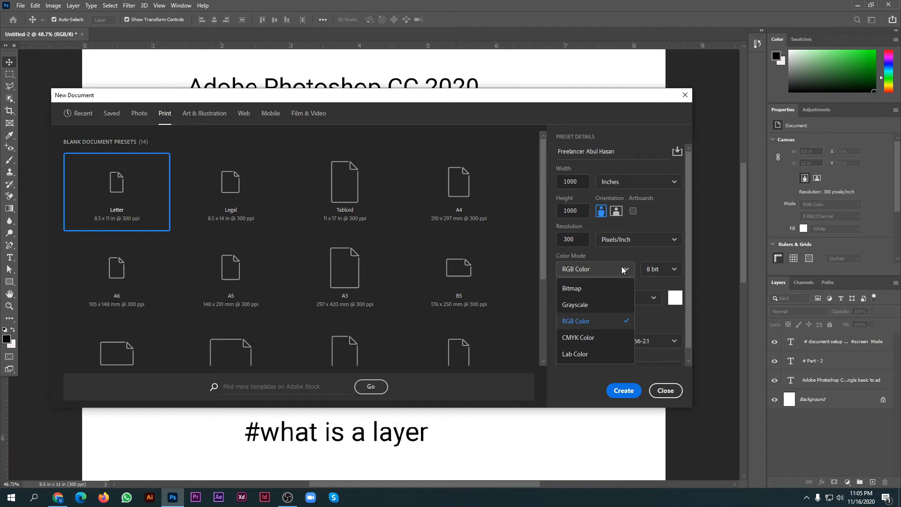
left_click(581, 269)
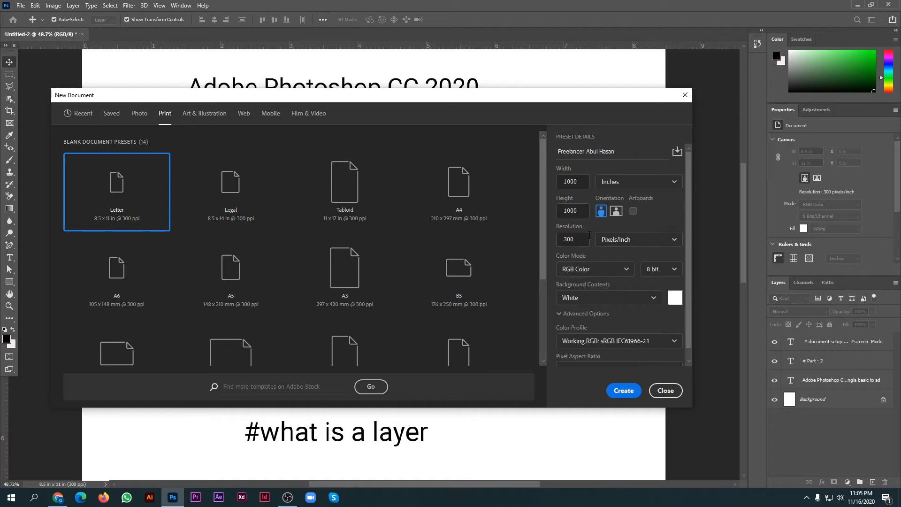
Keep the resolution at 300 ppi and toggle between the Web and Print presets twice
left_click(587, 238)
left_click(582, 239)
left_click(244, 114)
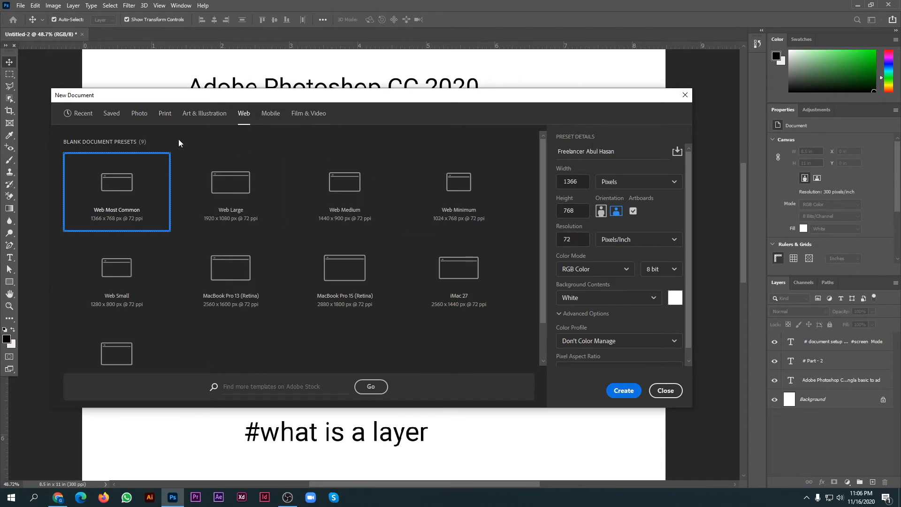
left_click(163, 114)
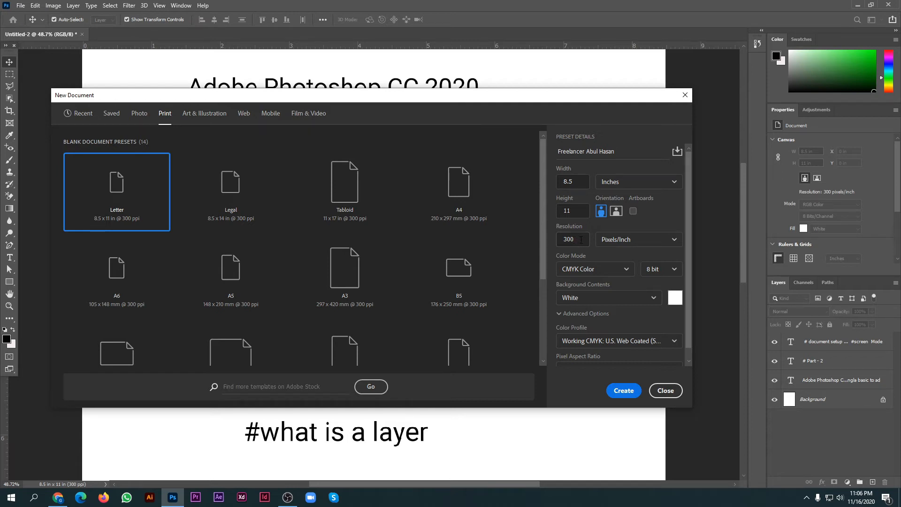
left_click(244, 113)
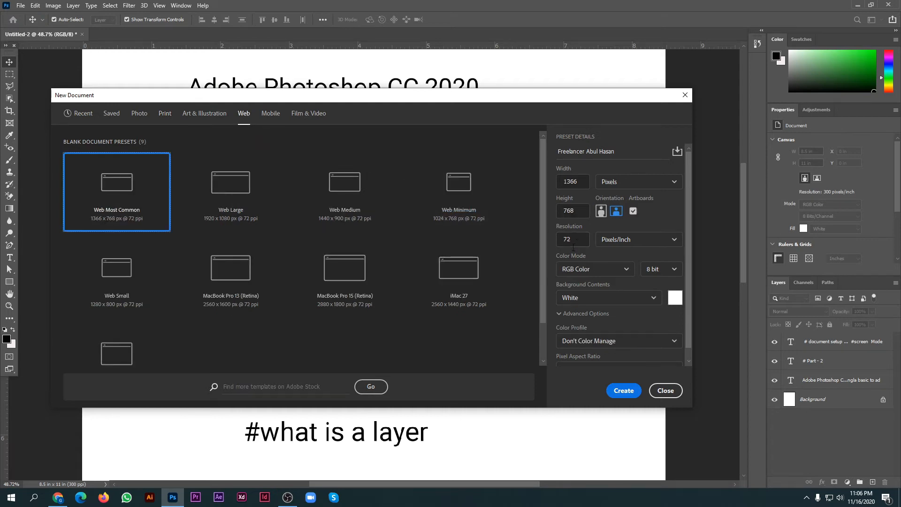
left_click(164, 113)
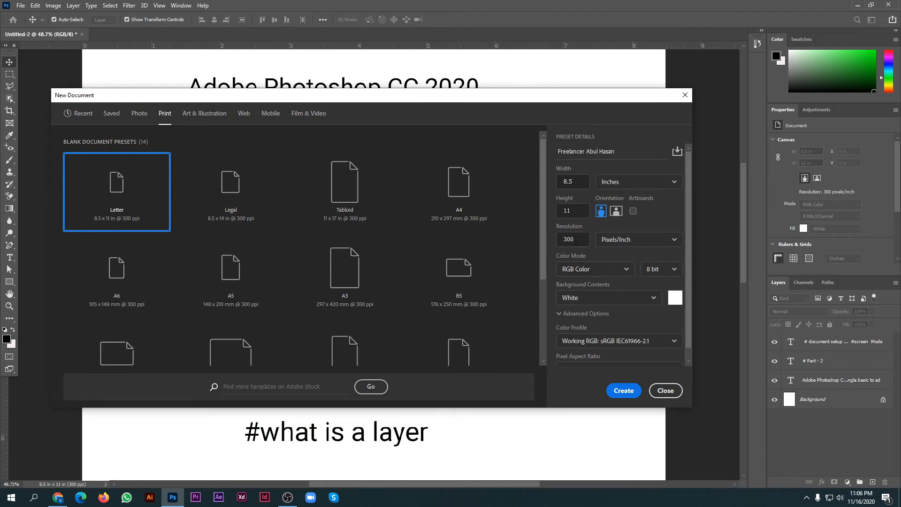
Try CMYK Color mode, revisit the Web presets, and reposition the settings dialog
left_click(625, 269)
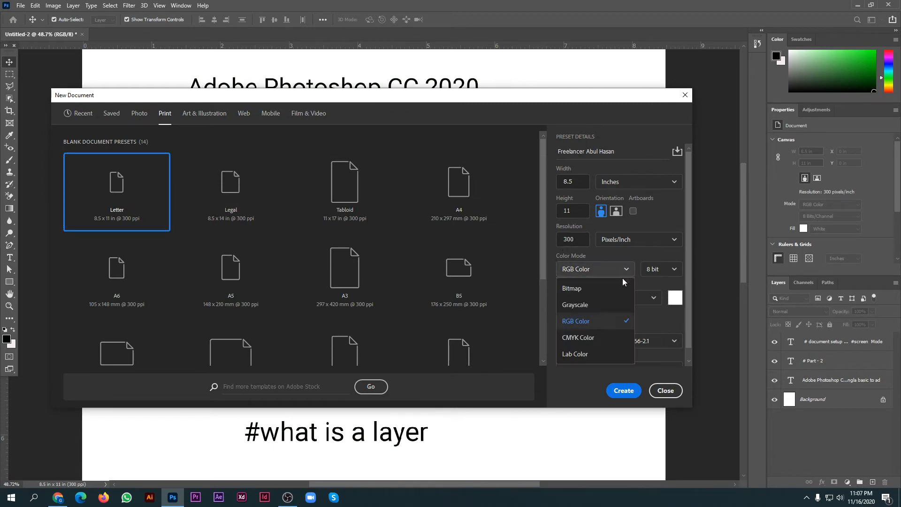
left_click(597, 336)
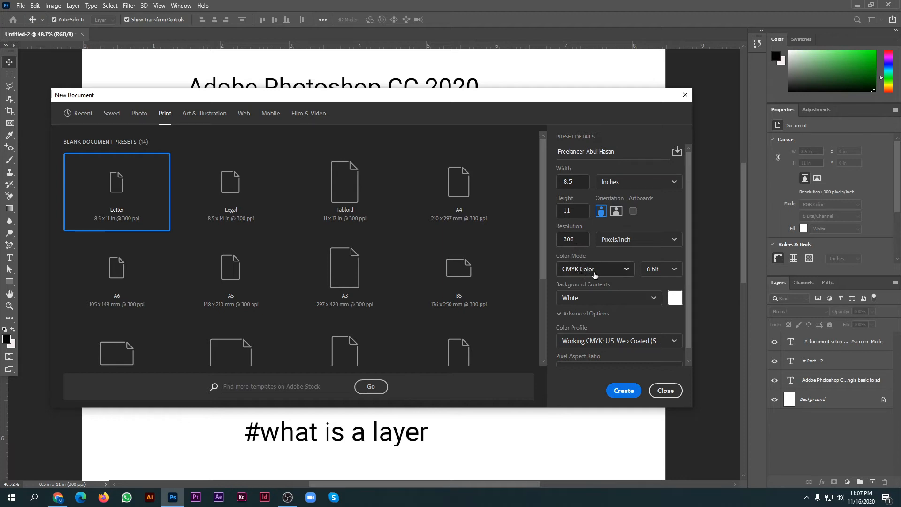
left_click(245, 114)
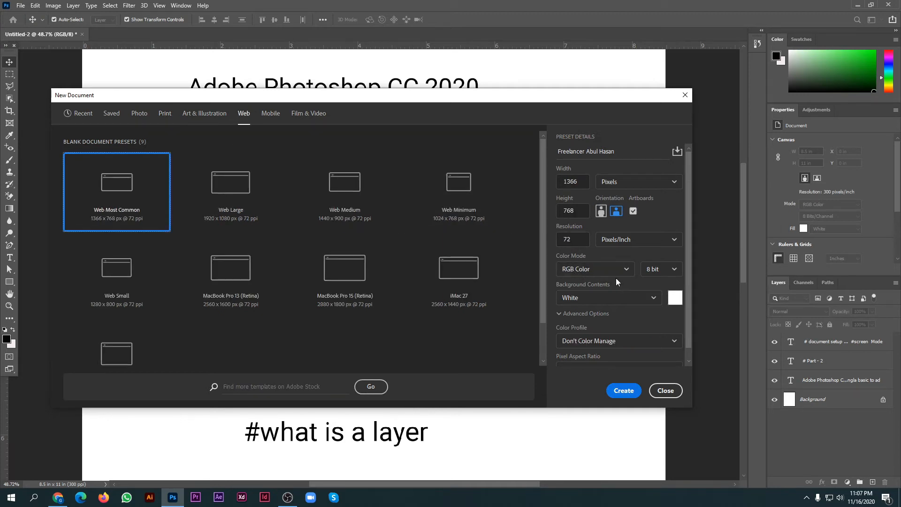
left_click(574, 241)
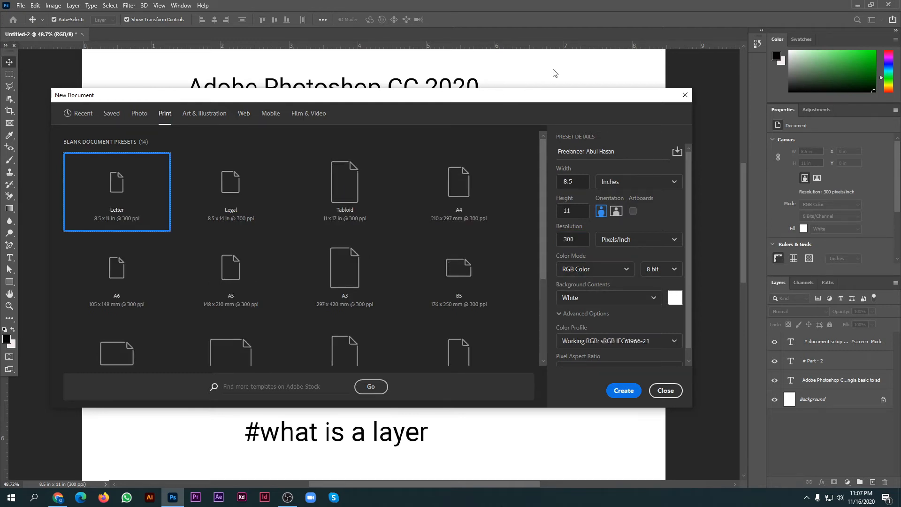
mouse_move(536, 102)
left_mouse_down()
mouse_move(539, 198)
mouse_move(534, 99)
left_mouse_up()
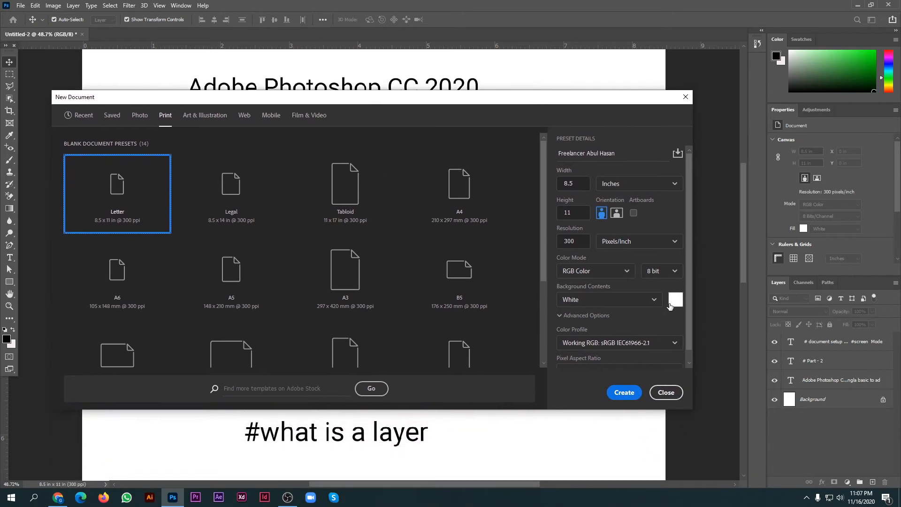
Try a custom e5c6c6 background colour in the picker, then cancel it
left_click(676, 300)
left_click(717, 242)
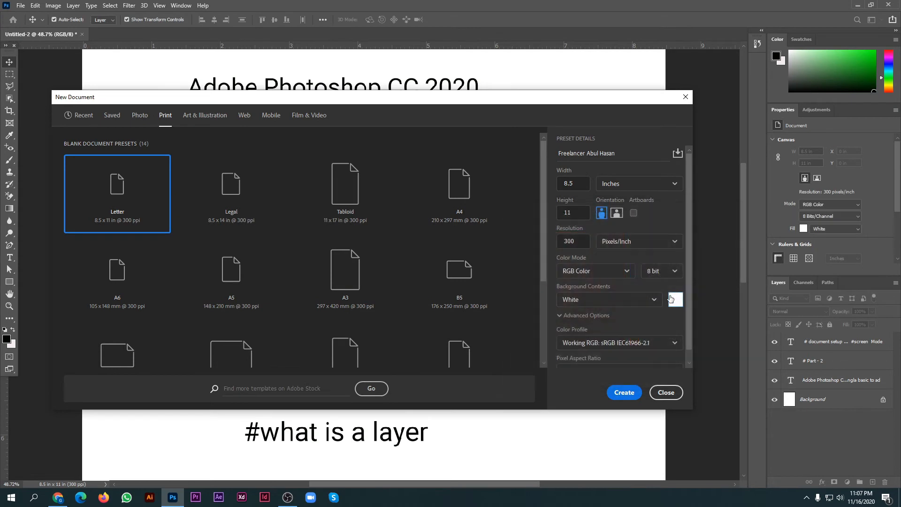
left_click(676, 300)
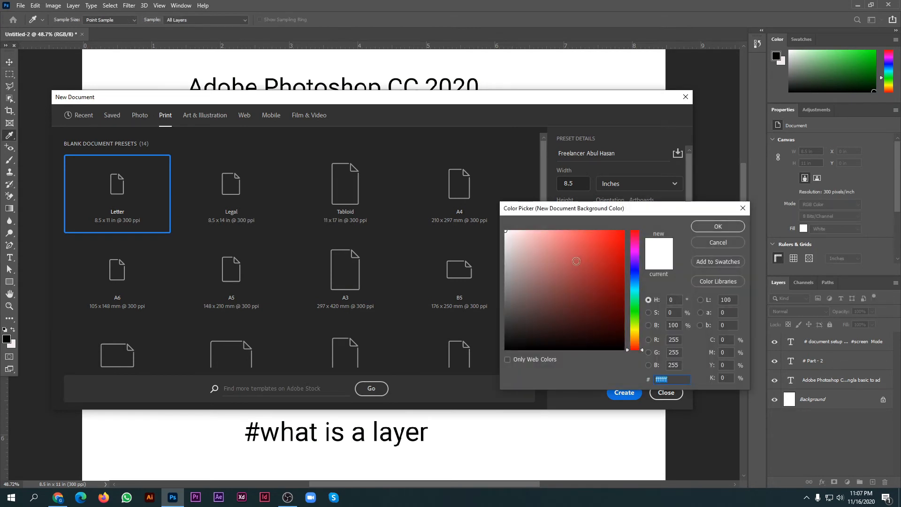
type("e5c6c6")
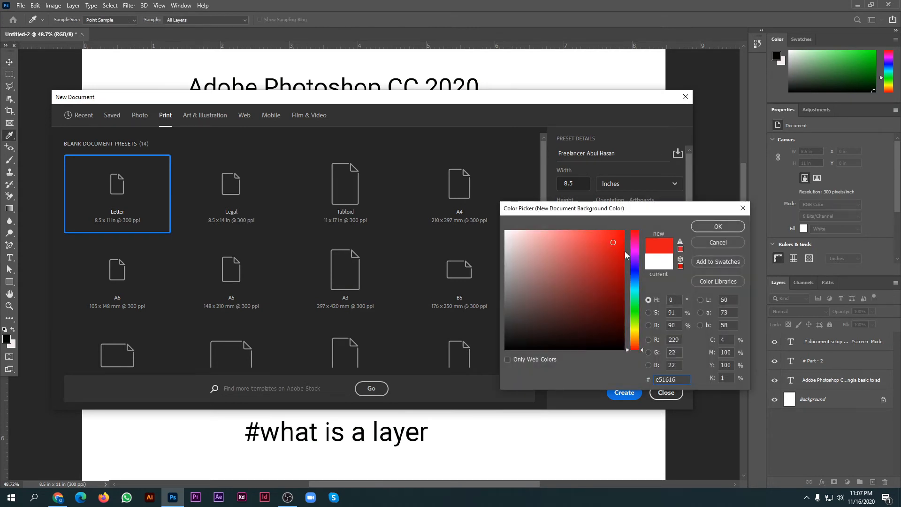
key("Escape")
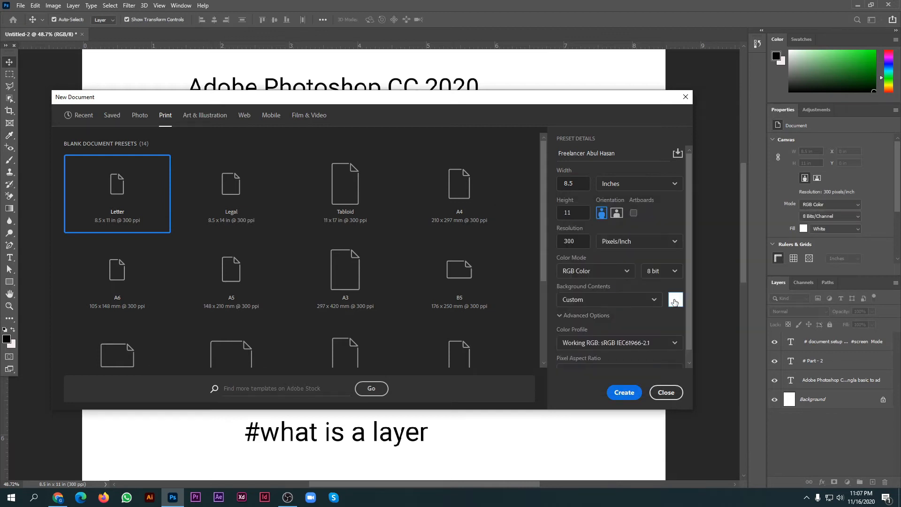
Set Background Contents to White and confirm it stays selected
left_click(622, 300)
left_click(610, 307)
left_click(675, 288)
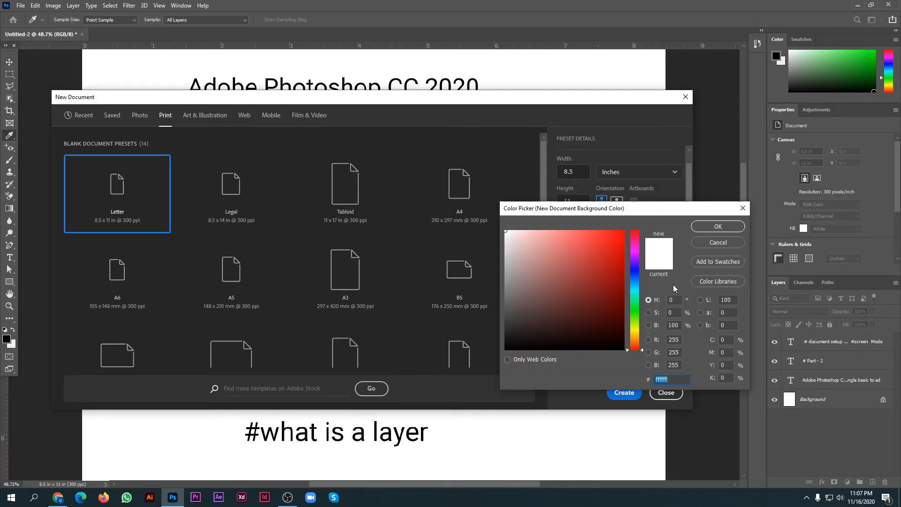
left_click(715, 243)
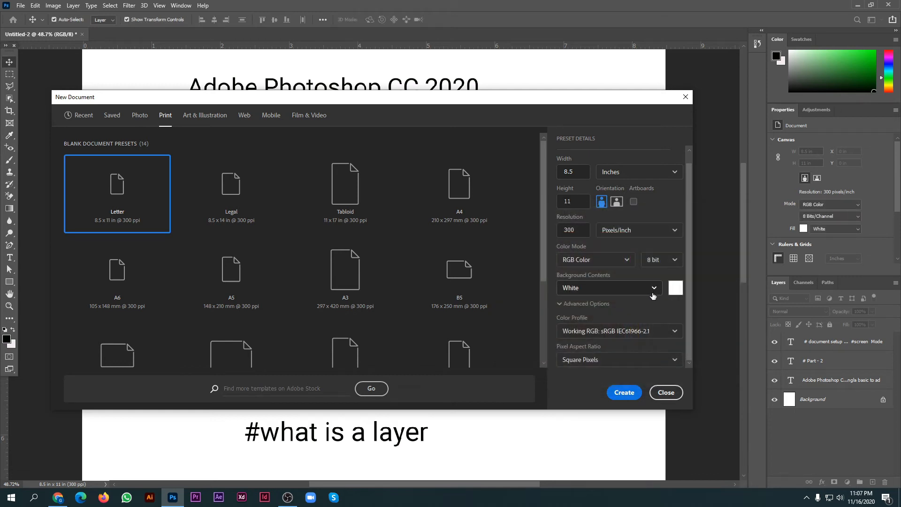
left_click(655, 289)
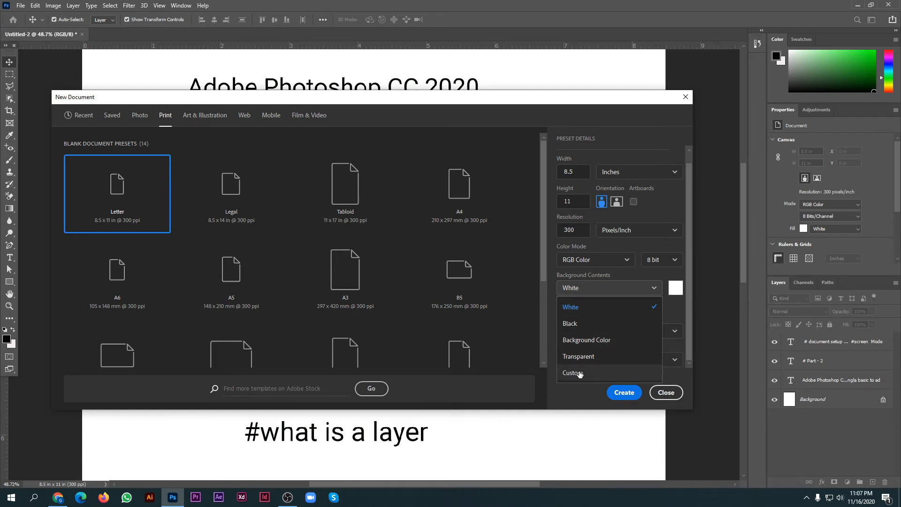
left_click(643, 291)
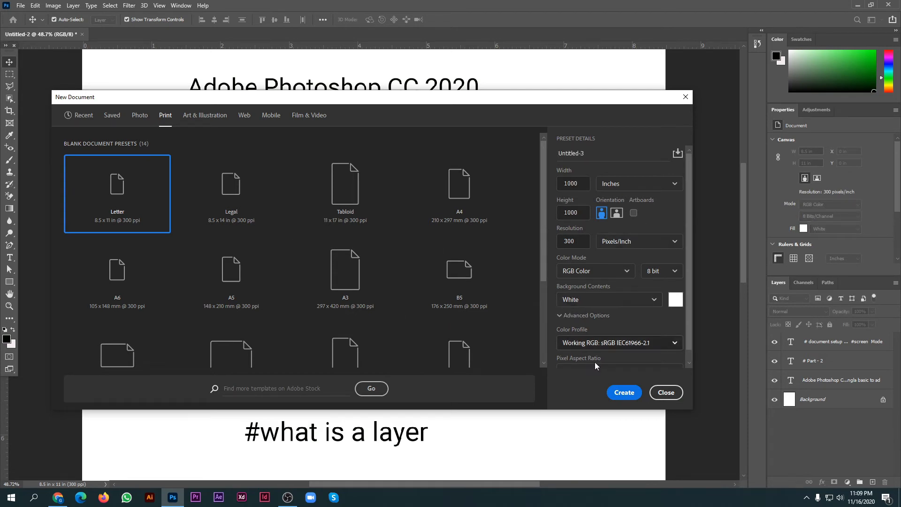
Create the white 39.37 x 39.37 in square document at 300 ppi
scroll(619, 391, "down", 1)
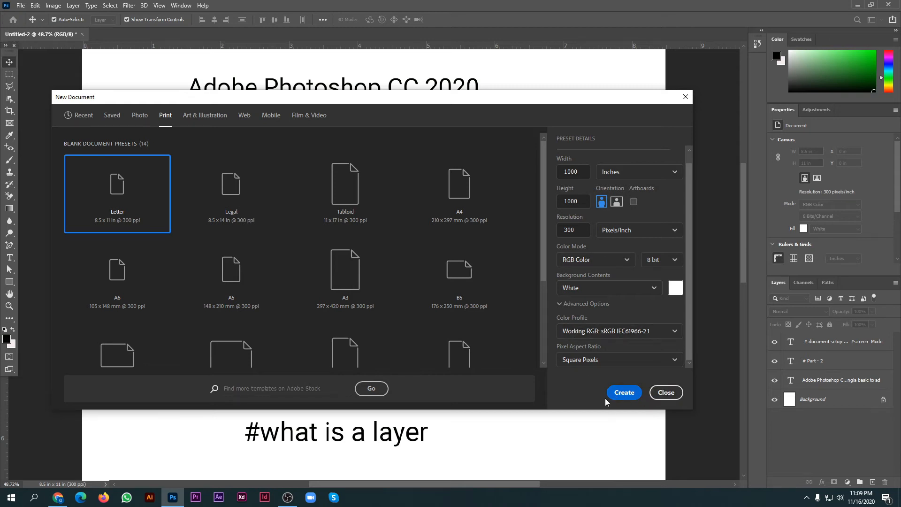
left_click(623, 393)
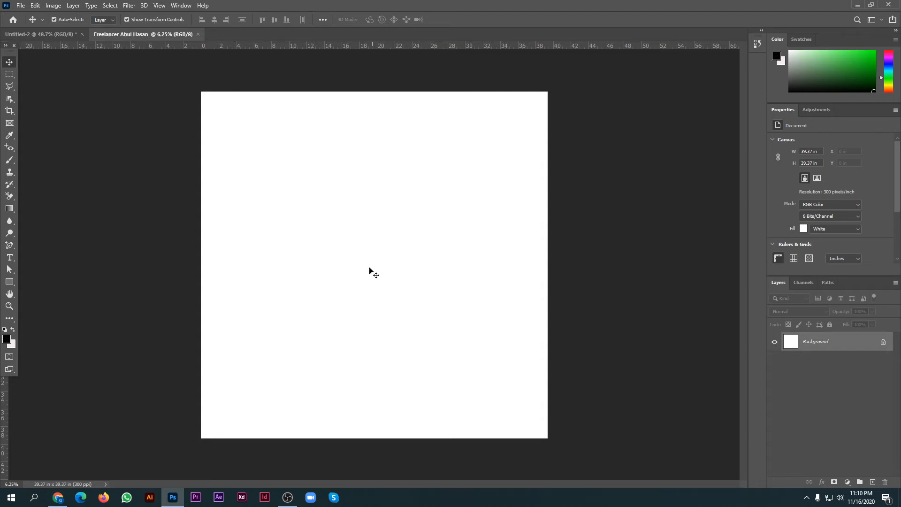
key("ctrl+Tab")
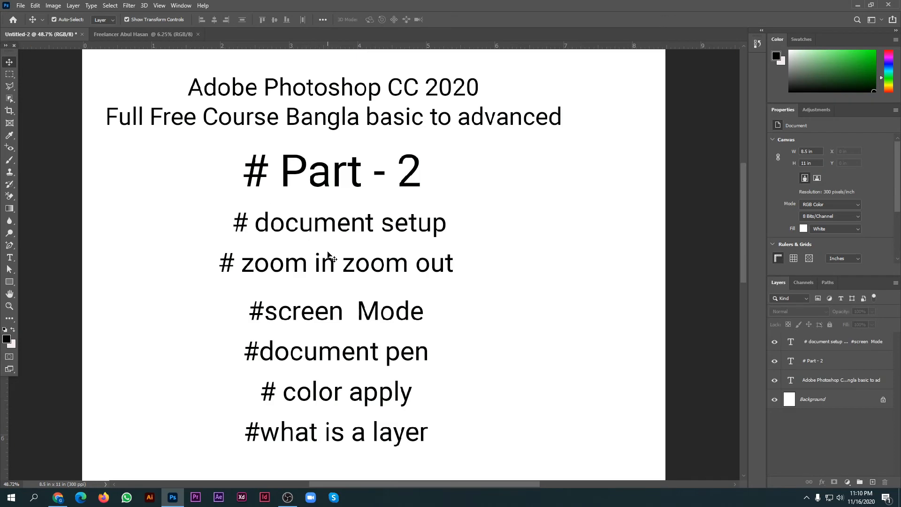
scroll(323, 253, "down", 1)
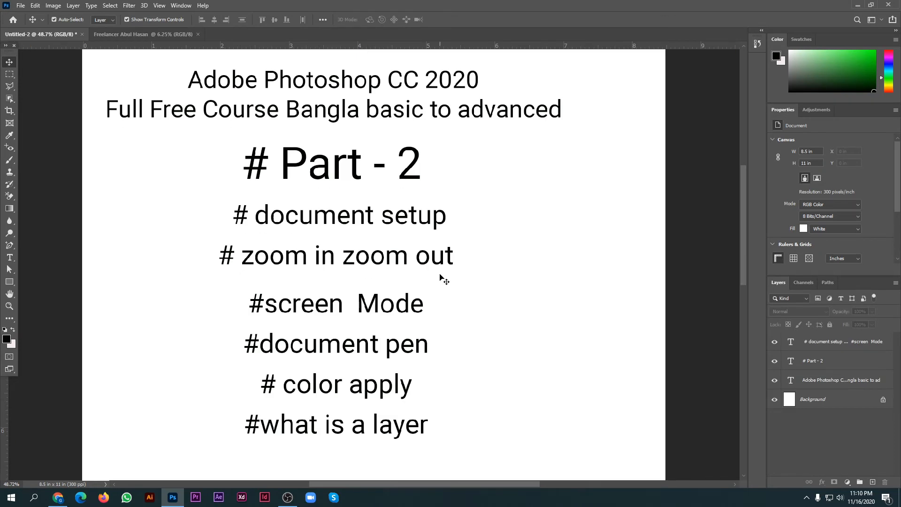
left_click(146, 34)
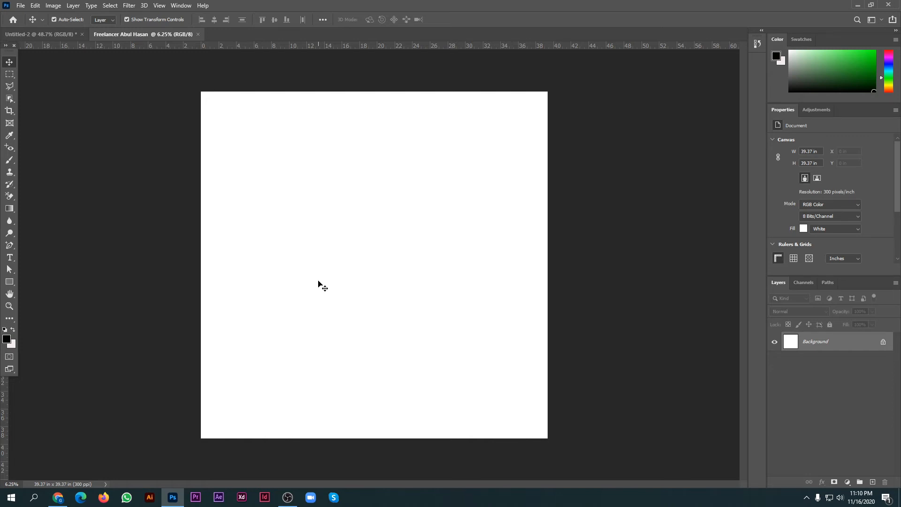
scroll(444, 343, "down", 1)
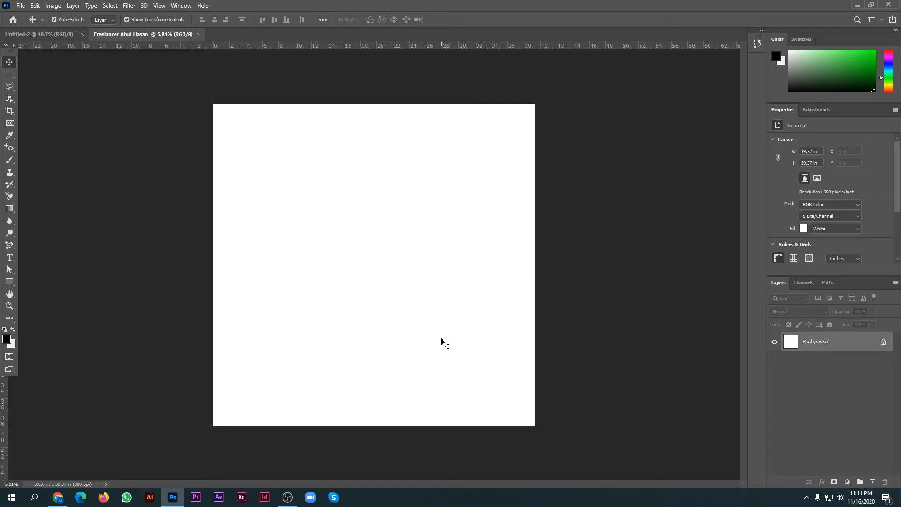
key("ctrl")
key("ctrl+1")
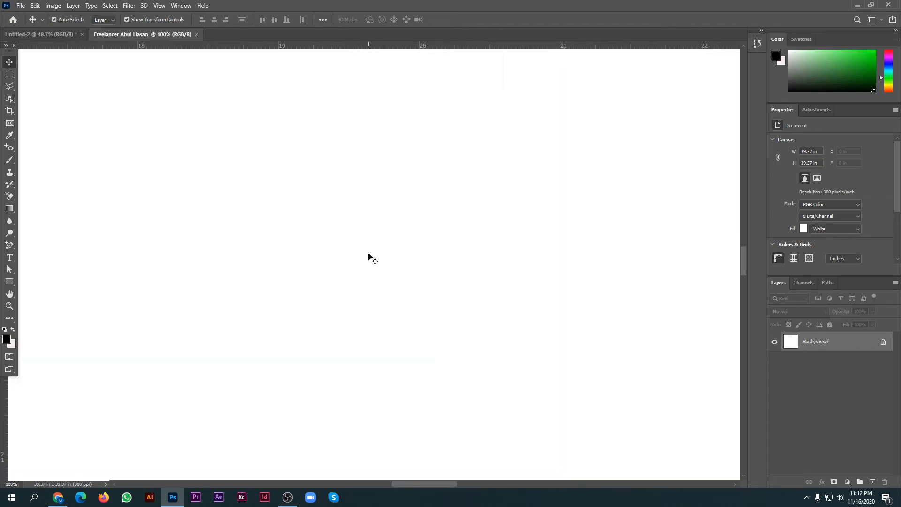
scroll(368, 253, "down", 10)
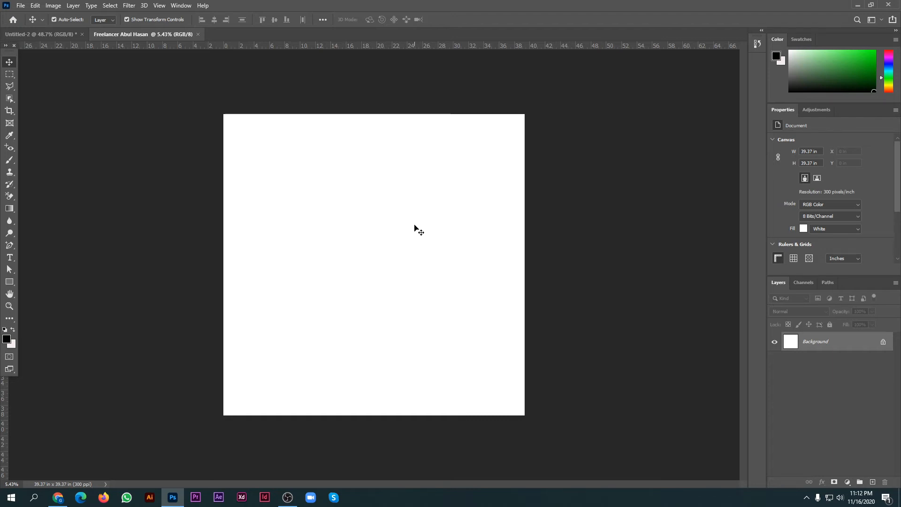
key("ctrl+alt")
key("ctrl+plus")
scroll(442, 242, "up", 1)
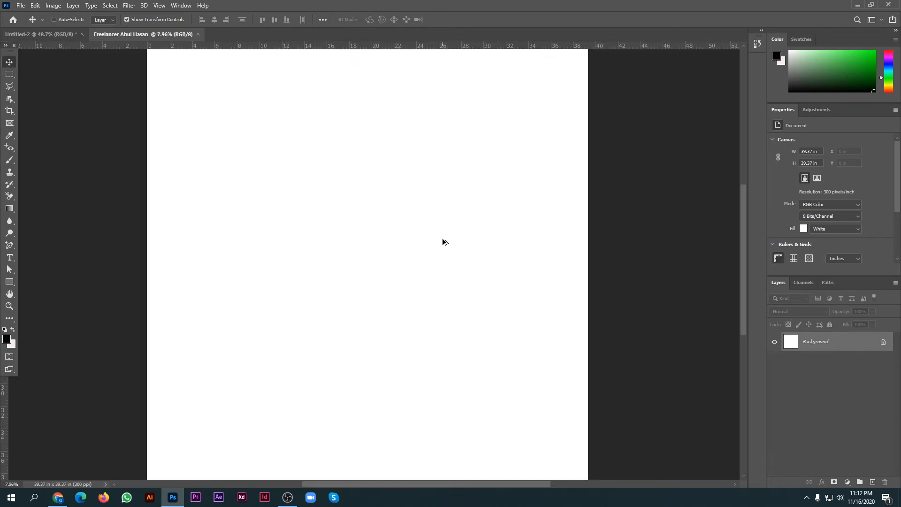
scroll(442, 241, "down", 2)
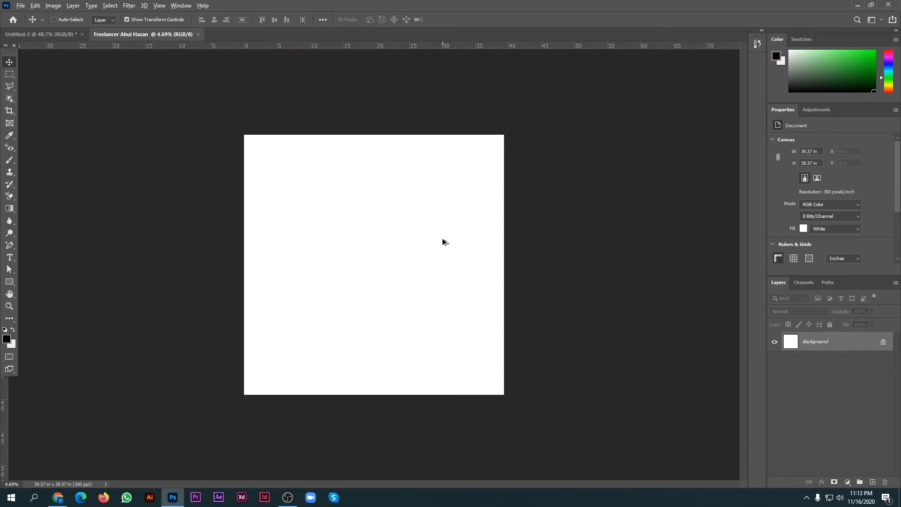
scroll(442, 241, "up", 5)
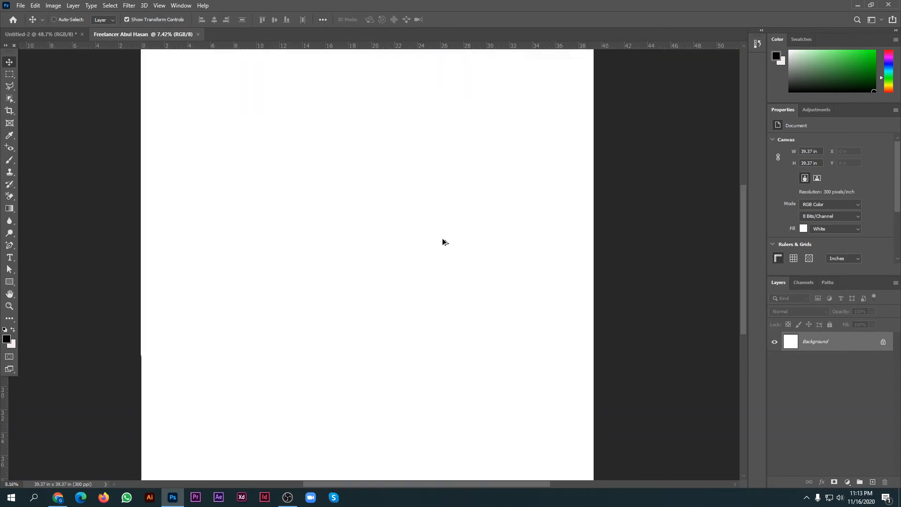
key("ctrl")
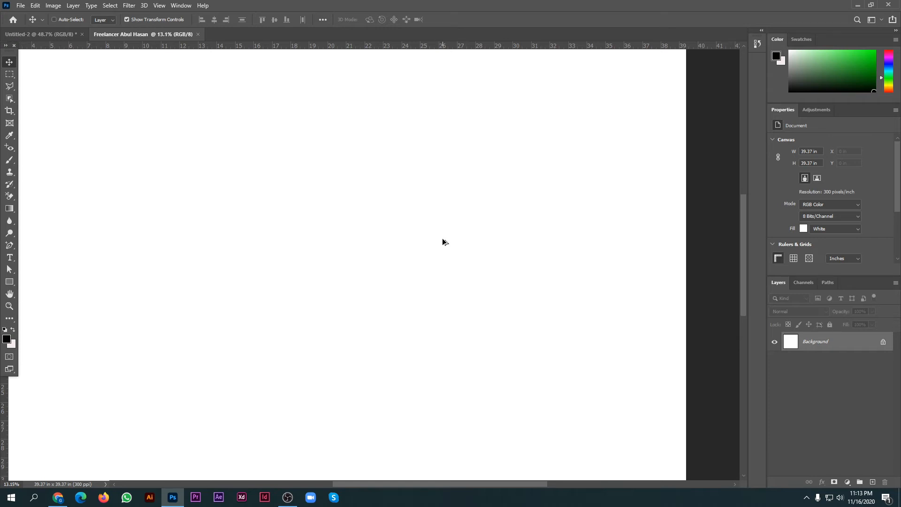
scroll(442, 237, "down", 6)
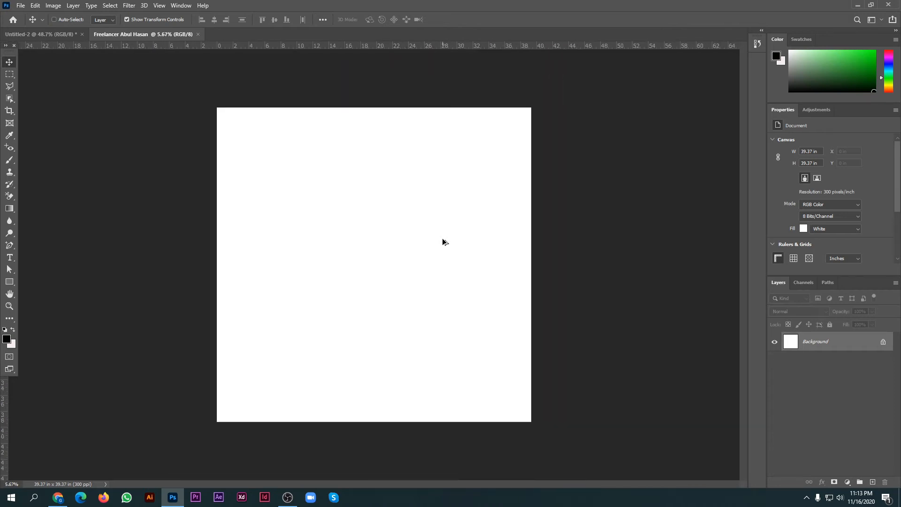
scroll(442, 238, "up", 3)
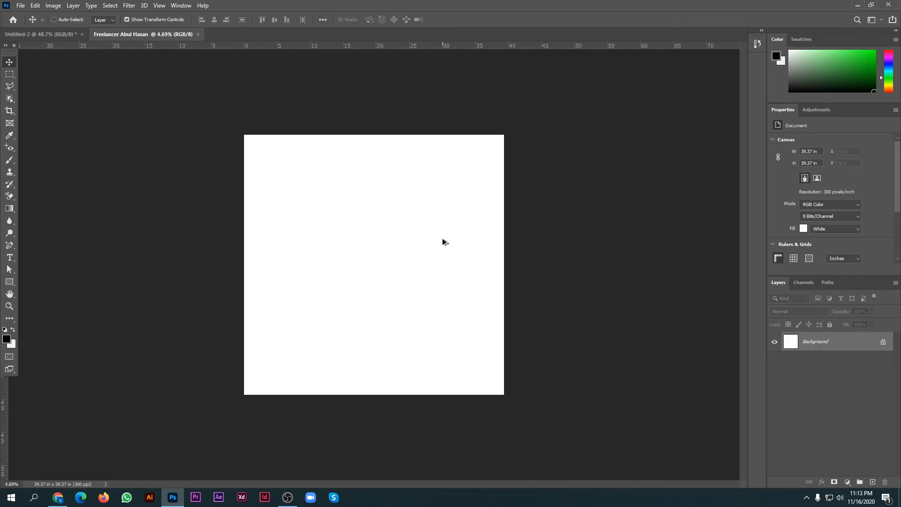
scroll(442, 238, "up", 1)
key("ctrl")
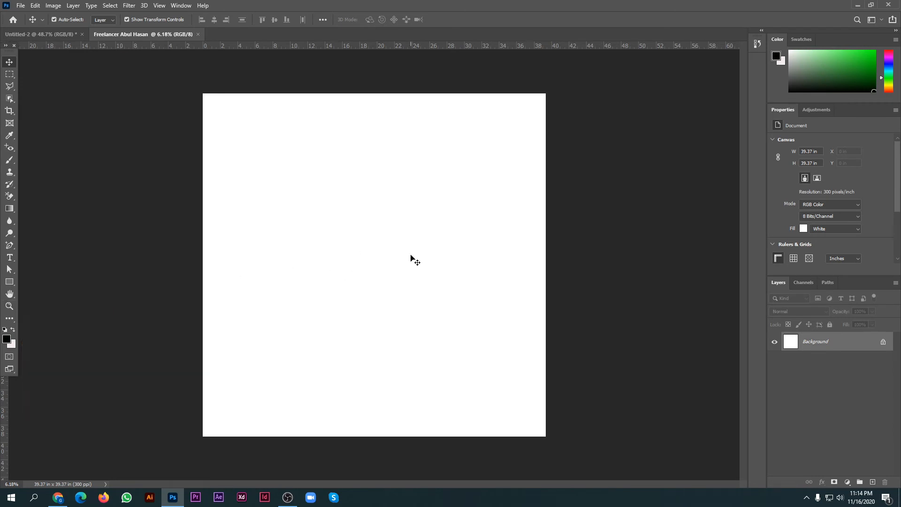
scroll(415, 261, "down", 1)
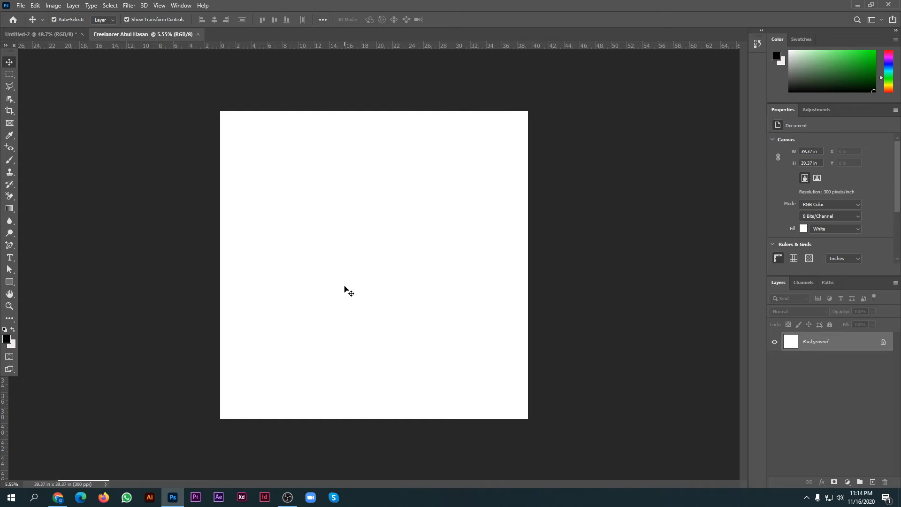
key("z")
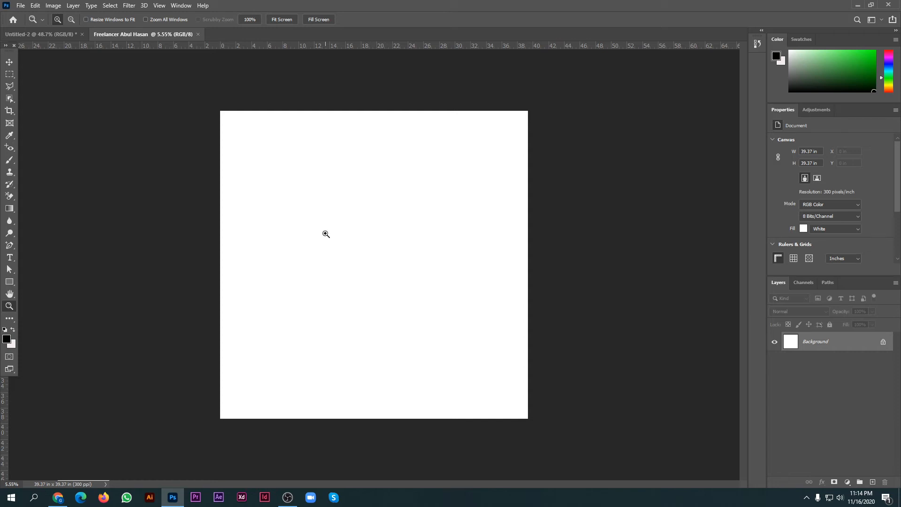
left_click_drag(326, 234, 384, 298)
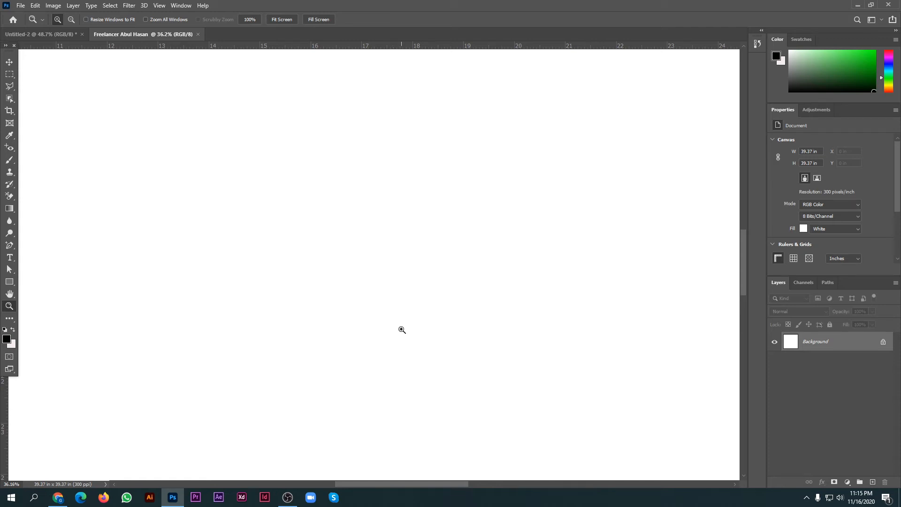
left_click_drag(399, 324, 326, 284)
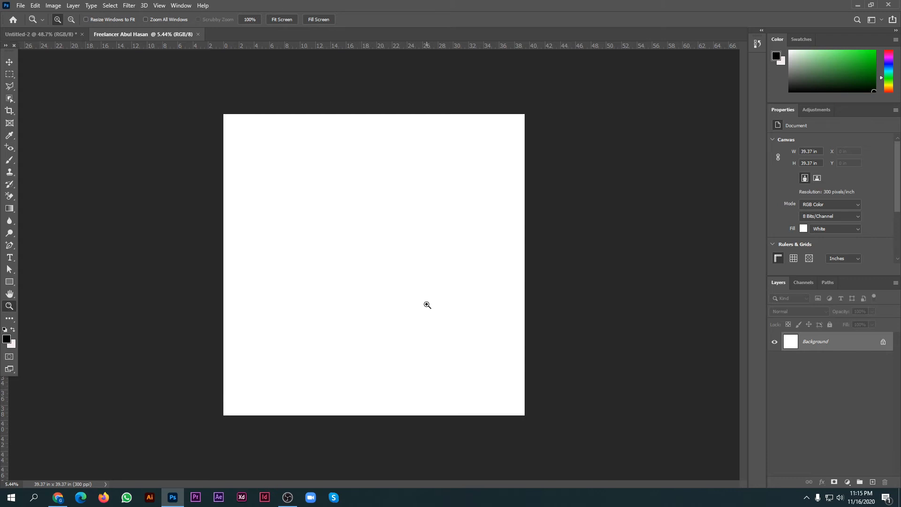
key("v")
key("ctrl")
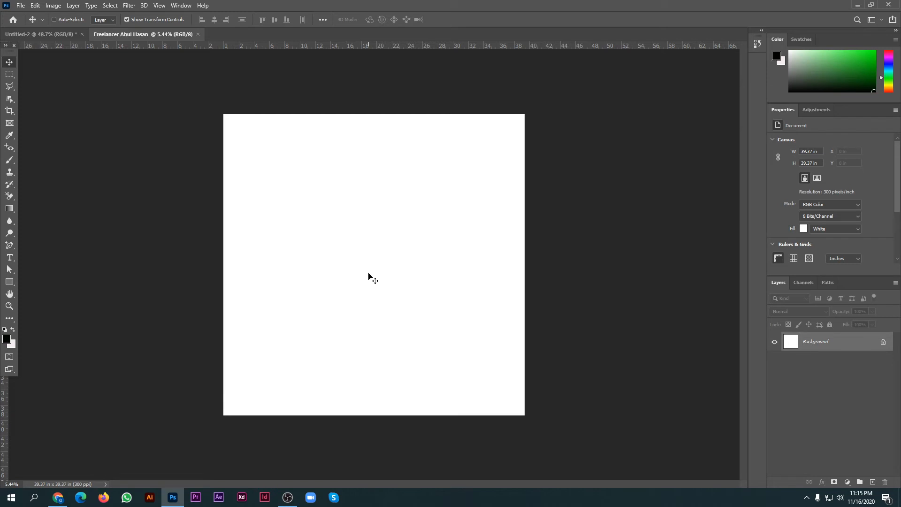
Zoom the square canvas in to 25%, then out to the smallest view
key("ctrl+plus")
key("ctrl+plus")
key("ctrl+plus")
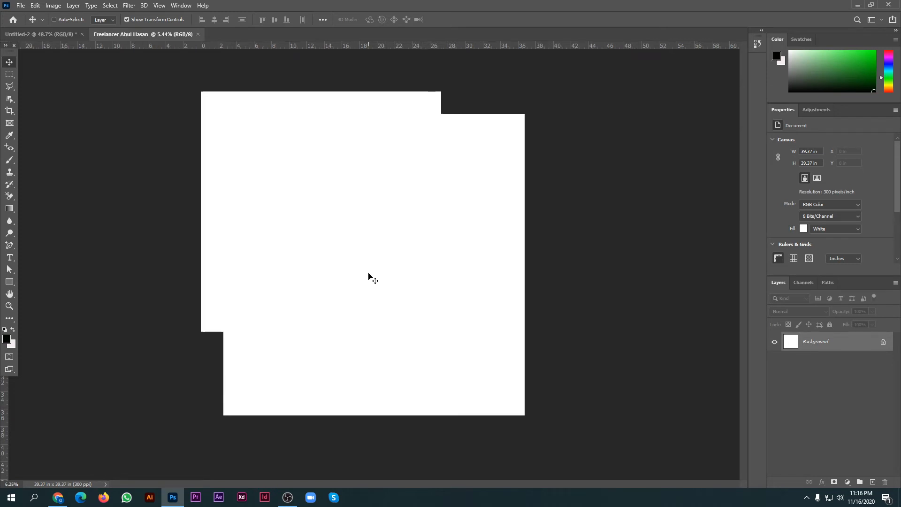
key("ctrl+plus")
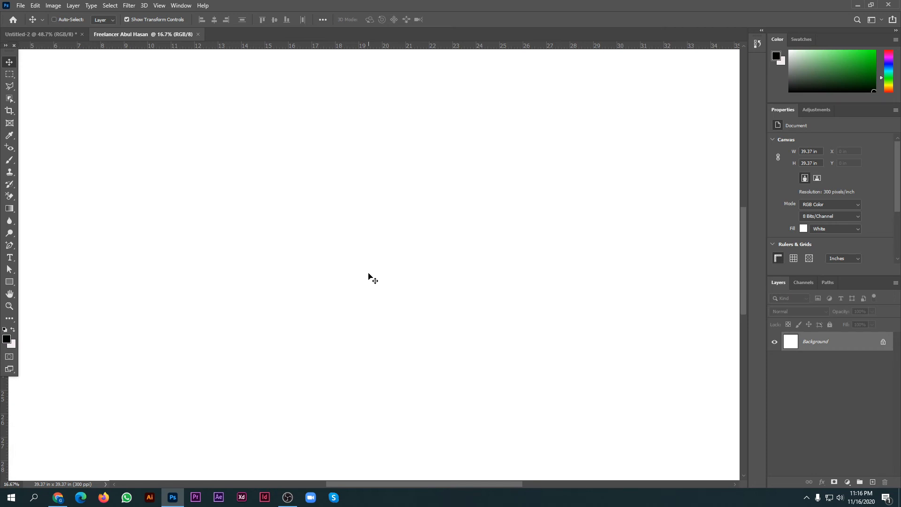
key("ctrl+plus")
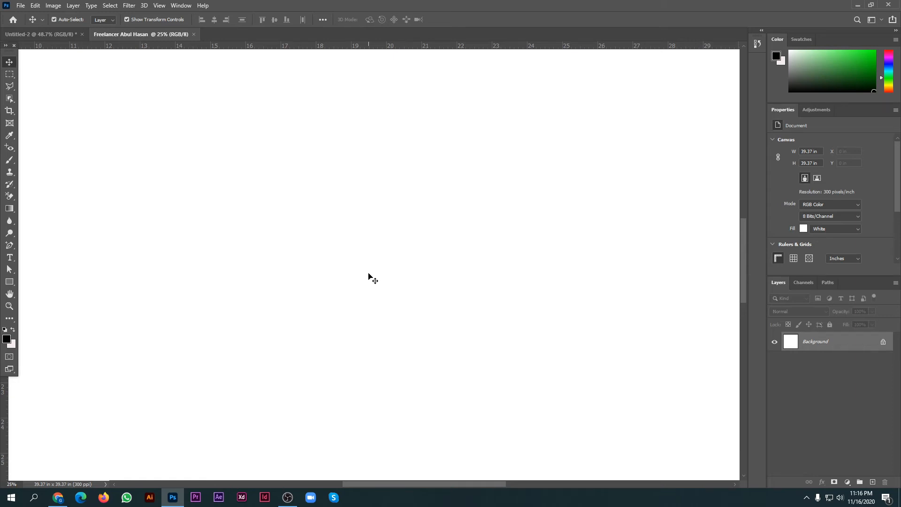
key("ctrl+minus")
key("ctrl+minus")
key("ctrl+minus")
key("ctrl+minus")
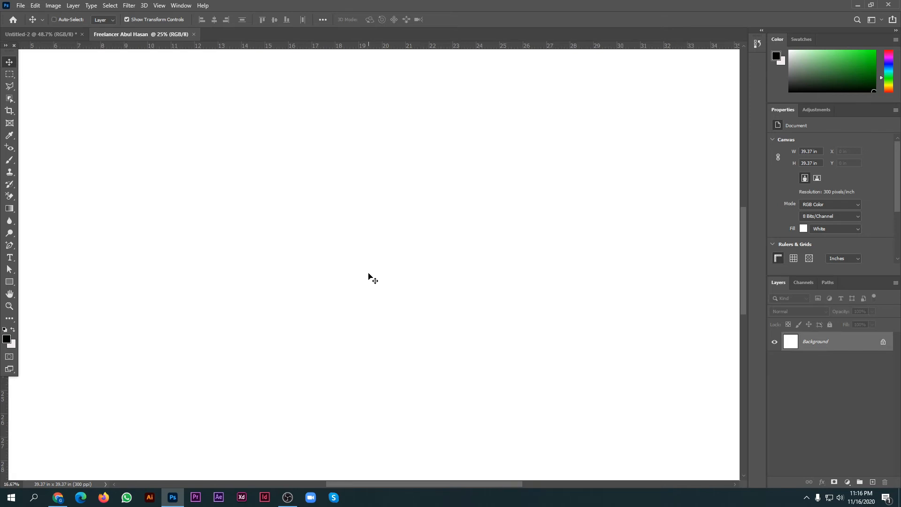
key("ctrl+minus")
key("ctrl+minus")
key("ctrl+minus")
key("ctrl+minus")
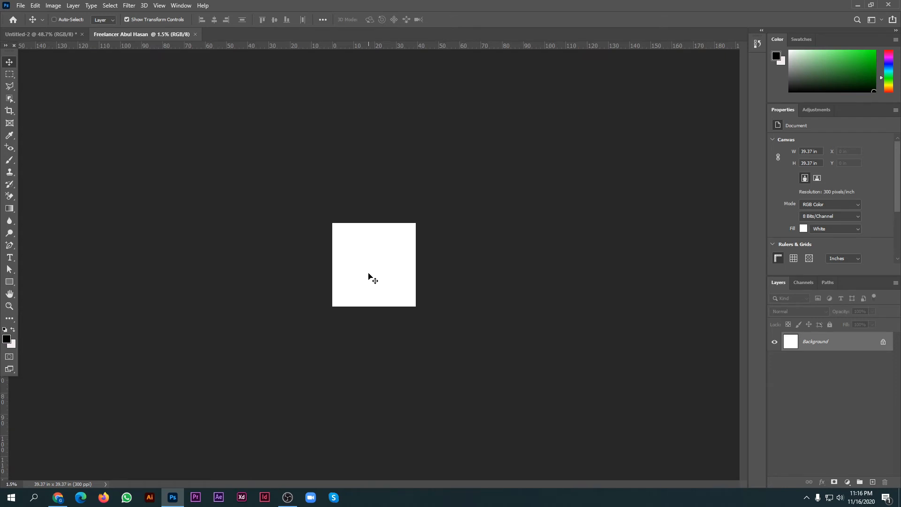
key("ctrl+minus")
key("ctrl+minus")
key("ctrl+minus")
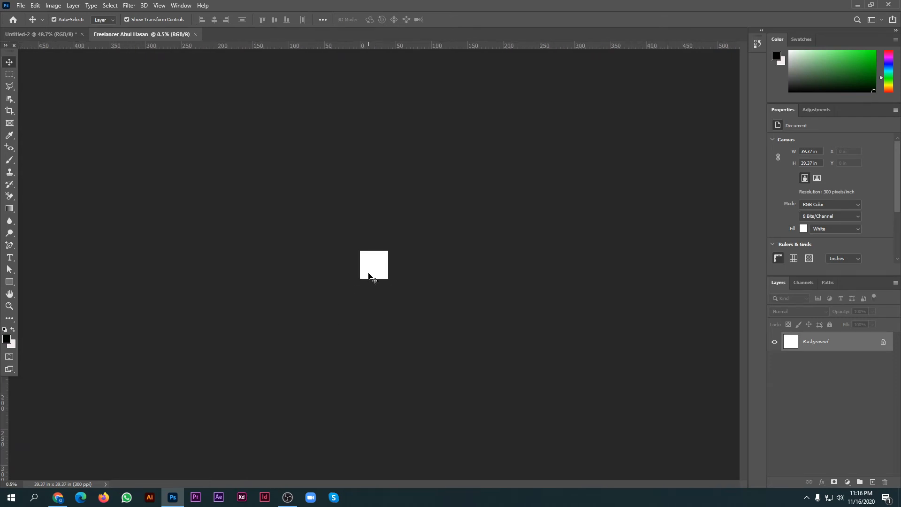
Zoom back in slightly, then peek at Untitled-2 and return to the square document
key("ctrl+plus")
key("ctrl+plus")
key("ctrl+plus")
key("ctrl+plus")
key("ctrl+plus")
key("ctrl+plus")
key("ctrl+plus")
key("ctrl+plus")
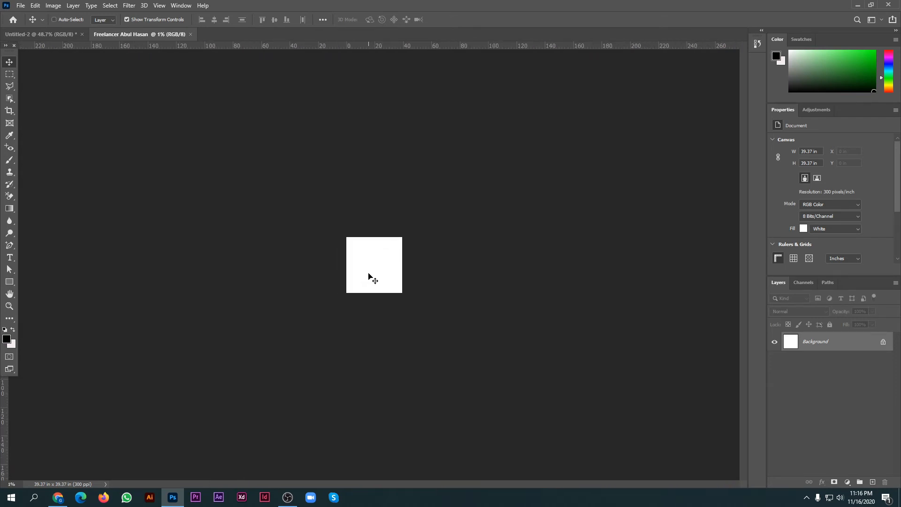
key("ctrl+plus")
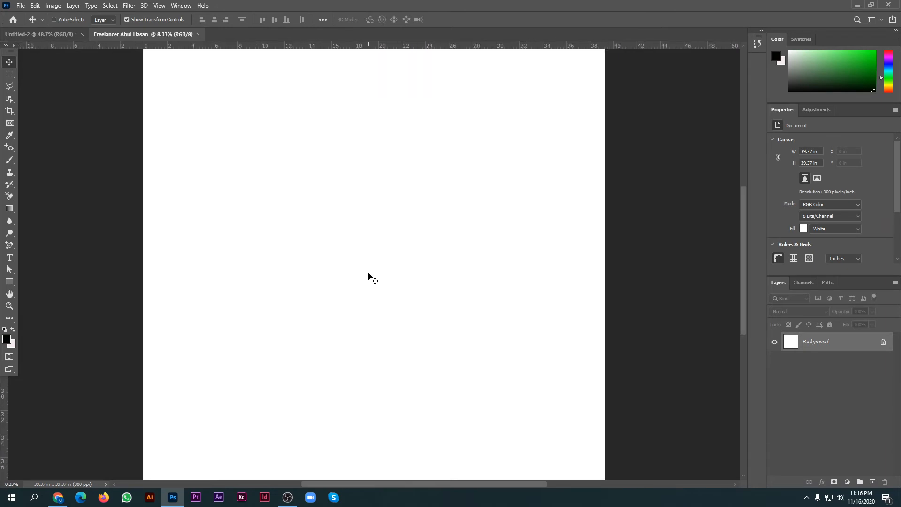
scroll(369, 277, "down", 3)
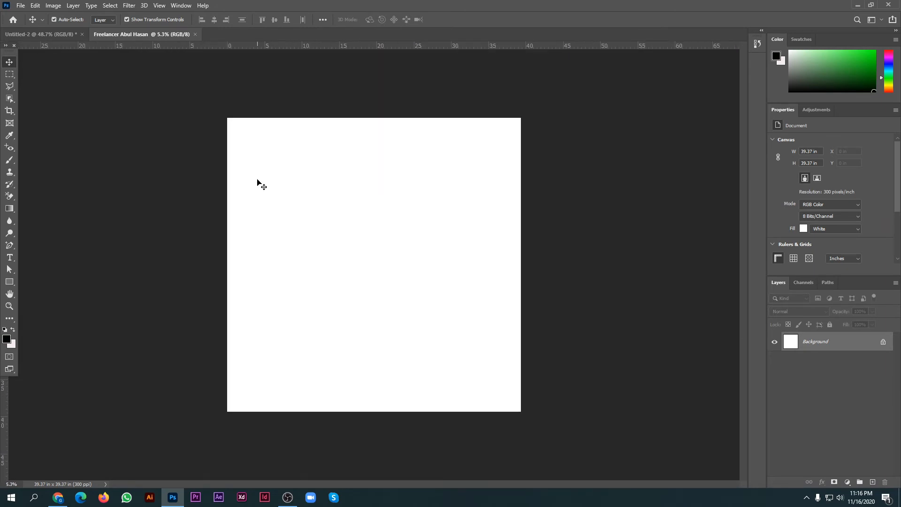
left_click(47, 34)
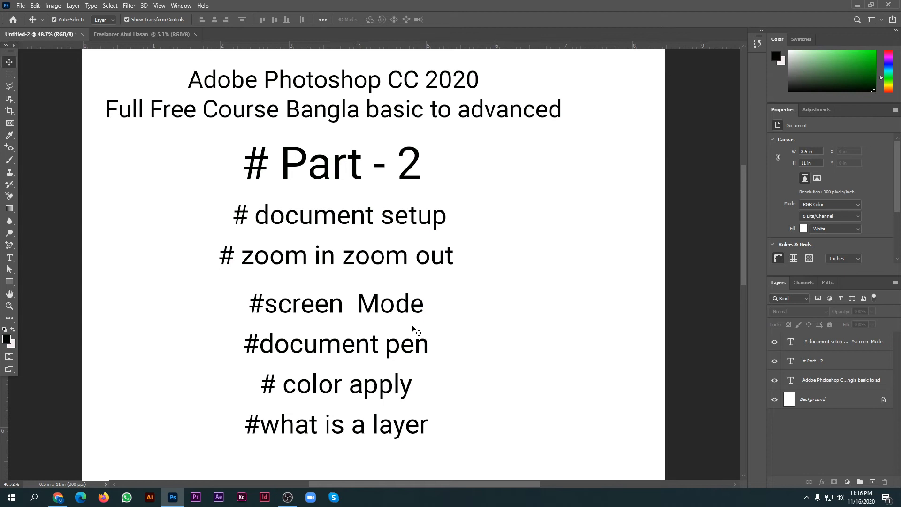
left_click(141, 34)
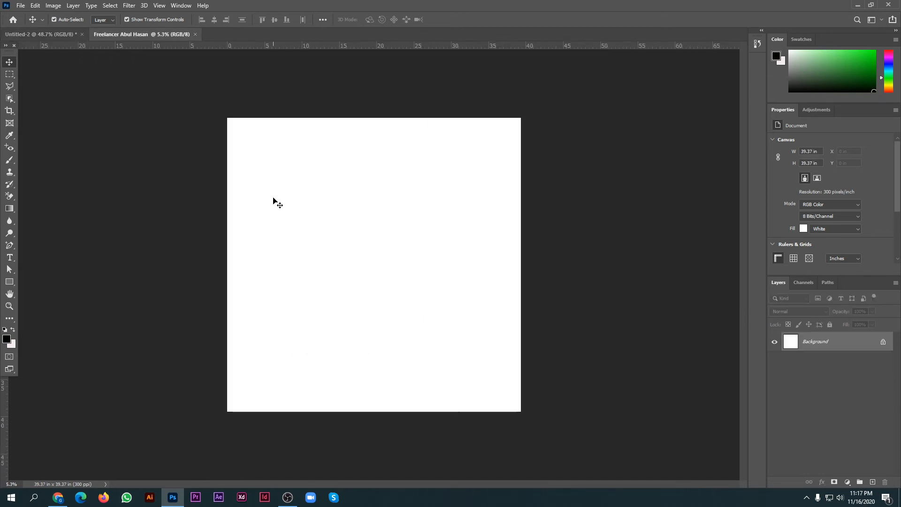
left_click(159, 6)
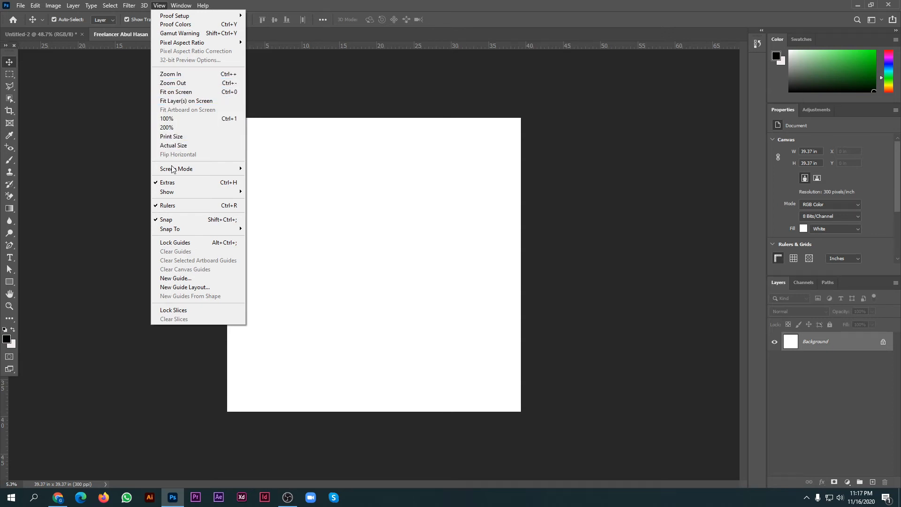
mouse_move(173, 173)
mouse_move(202, 169)
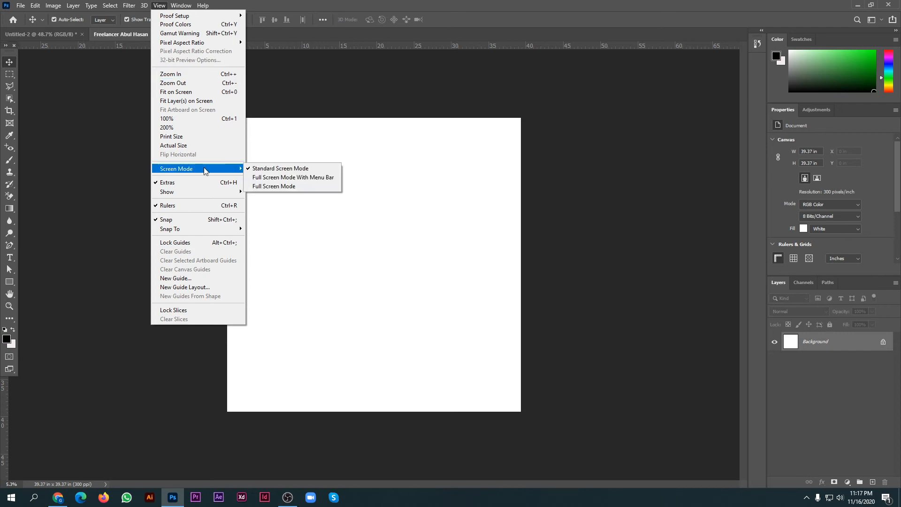
left_click(303, 179)
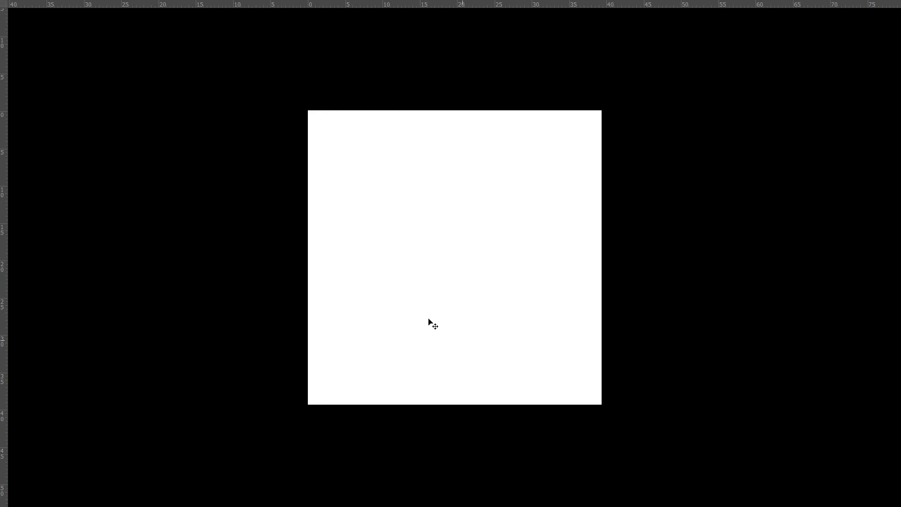
left_click_drag(544, 225, 428, 256)
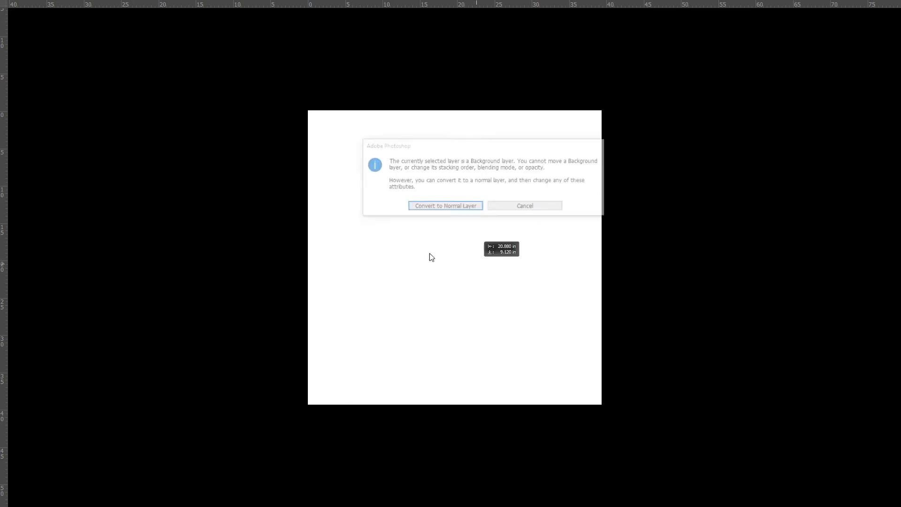
left_click(533, 208)
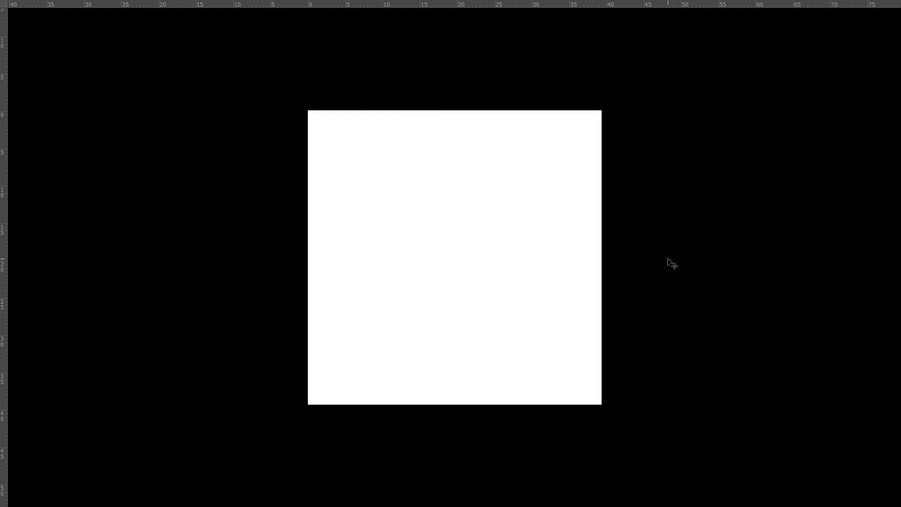
key("f")
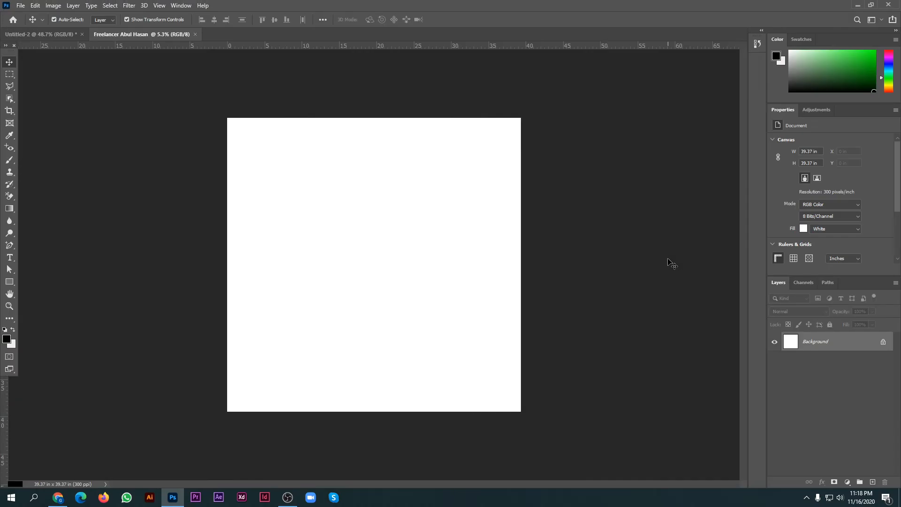
Switch to Full Screen Mode via View > Screen Mode, then exit it with Escape
key("shift+f")
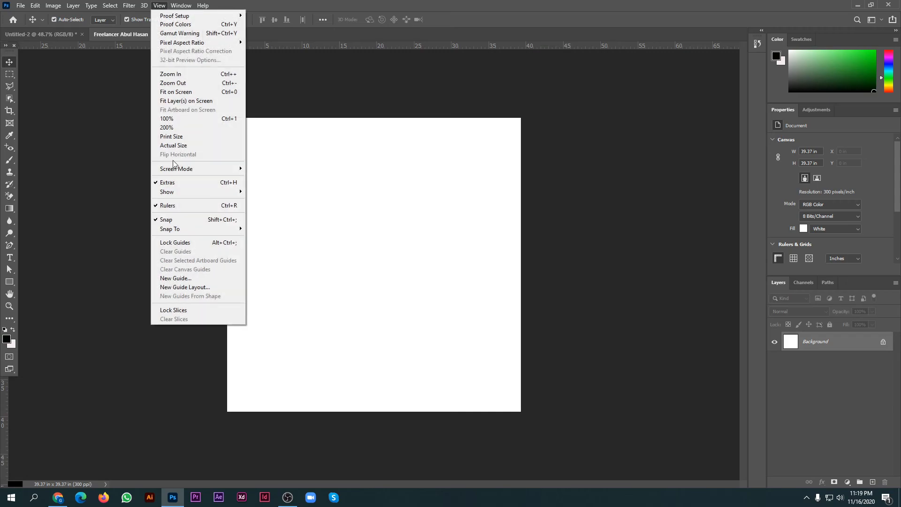
mouse_move(174, 167)
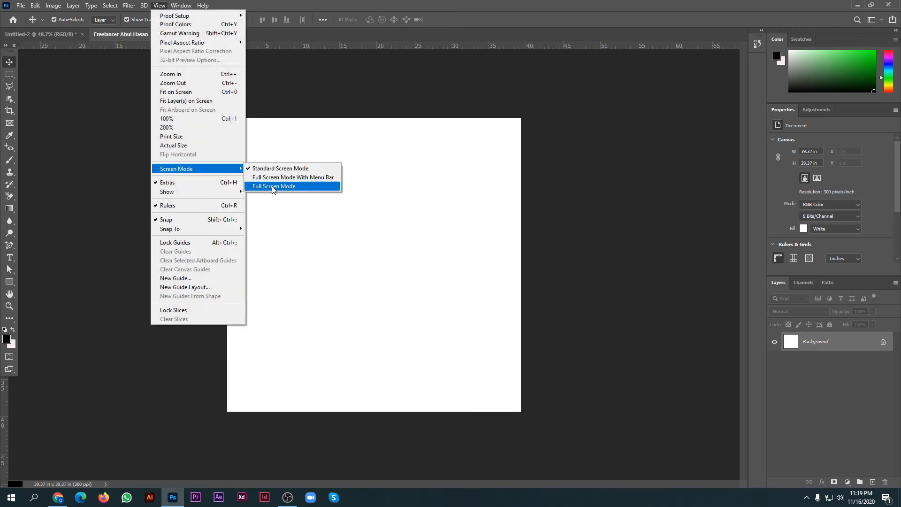
left_click(273, 187)
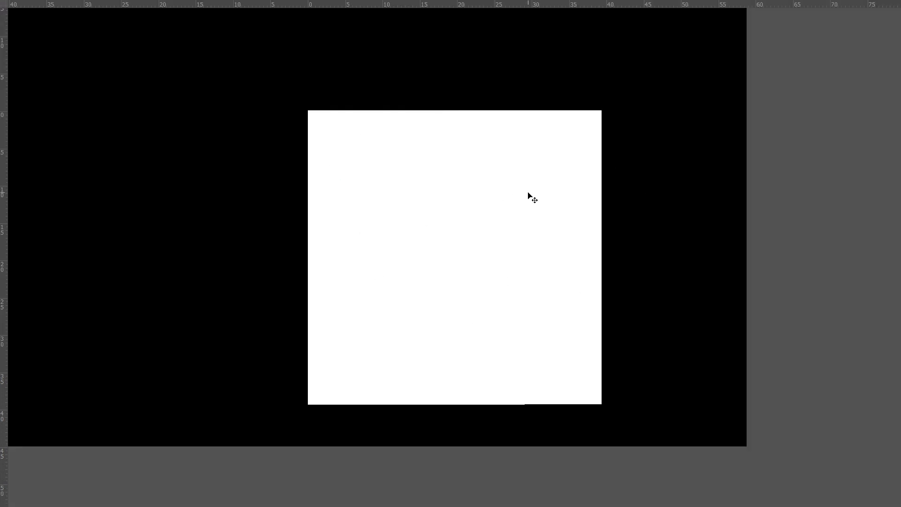
key("Escape")
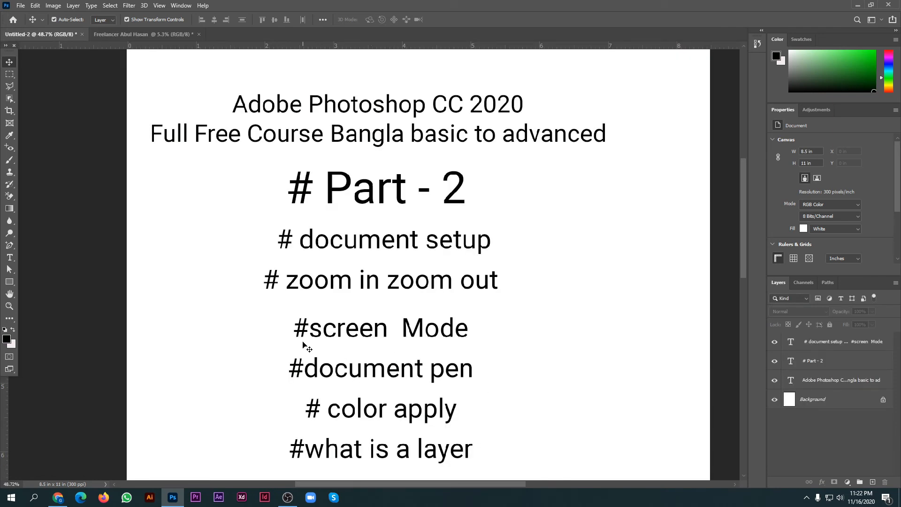
Pan around the Untitled-2 outline with the Hand tool, reviewing headings down to '#what is a layer'
left_click(10, 295)
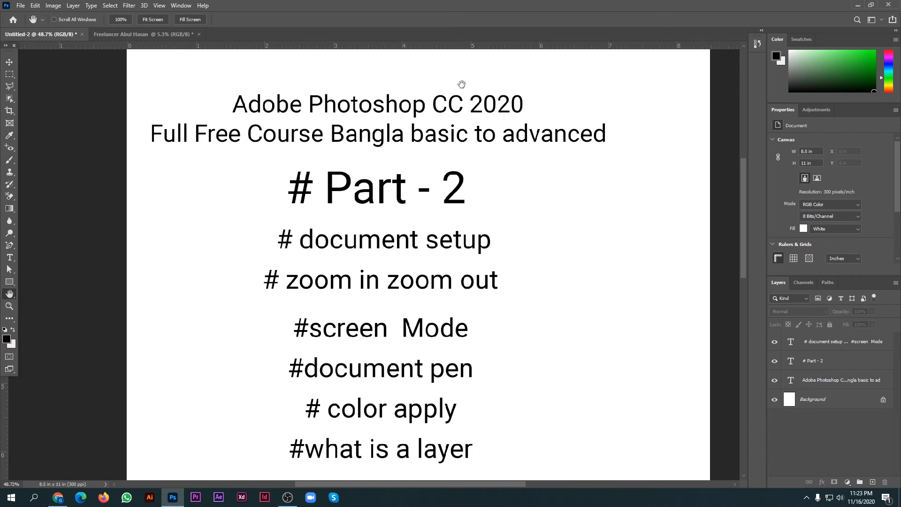
left_click_drag(194, 83, 123, 133)
left_click_drag(525, 148, 549, 172)
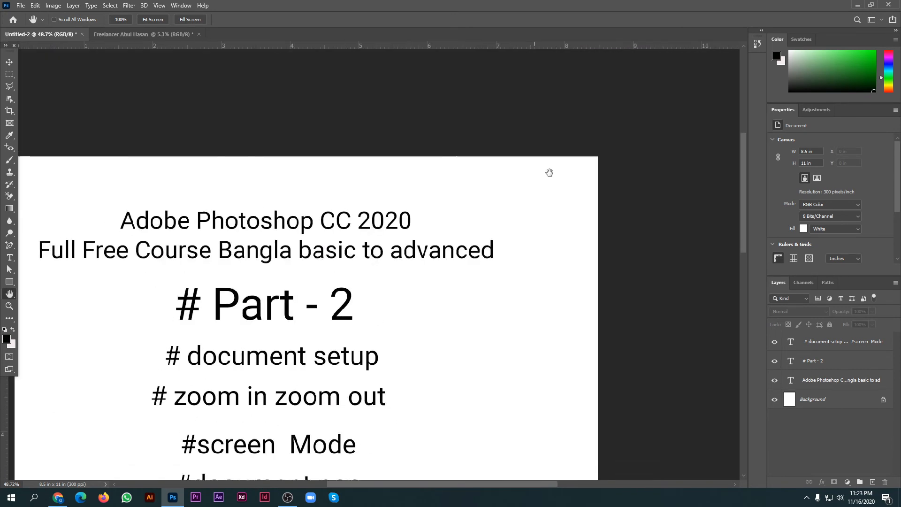
scroll(549, 172, "down", 10)
scroll(584, 329, "down", 9)
left_click_drag(244, 301, 432, 345)
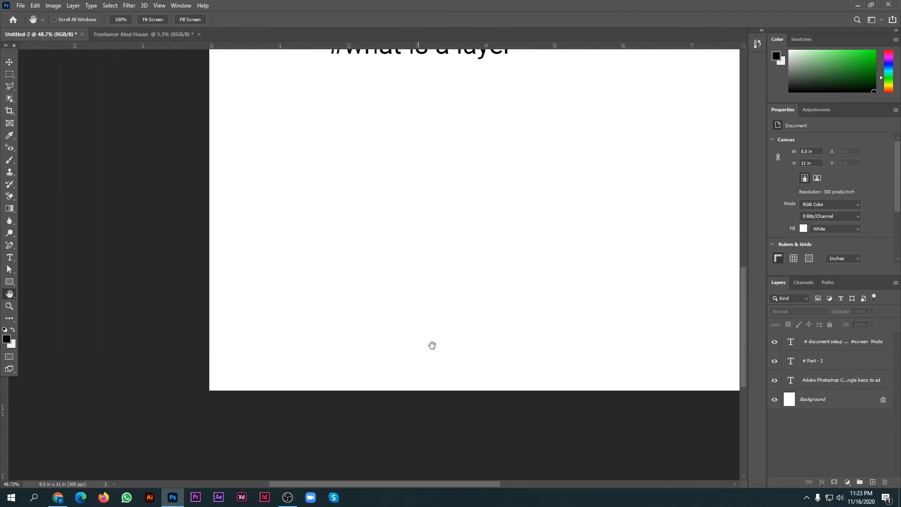
scroll(431, 345, "up", 10)
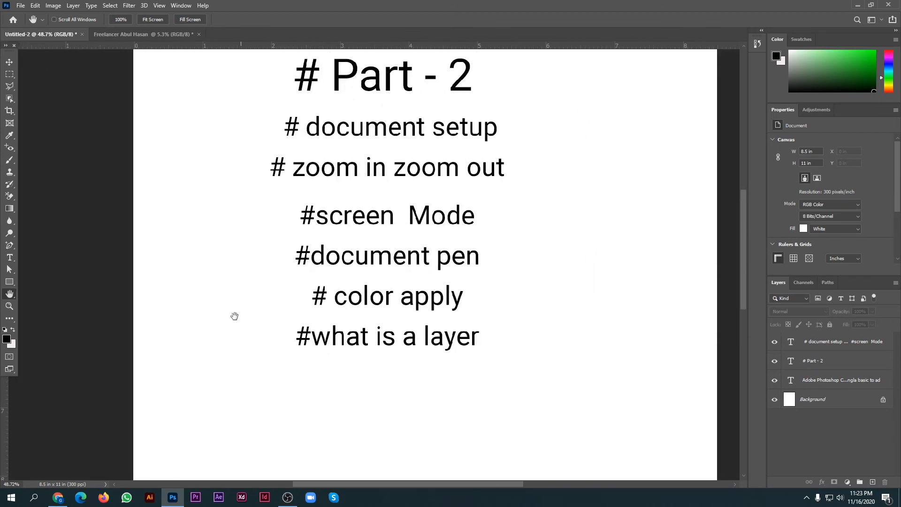
scroll(235, 316, "up", 9)
left_click_drag(374, 347, 390, 139)
left_click_drag(555, 247, 456, 204)
left_click_drag(479, 235, 516, 263)
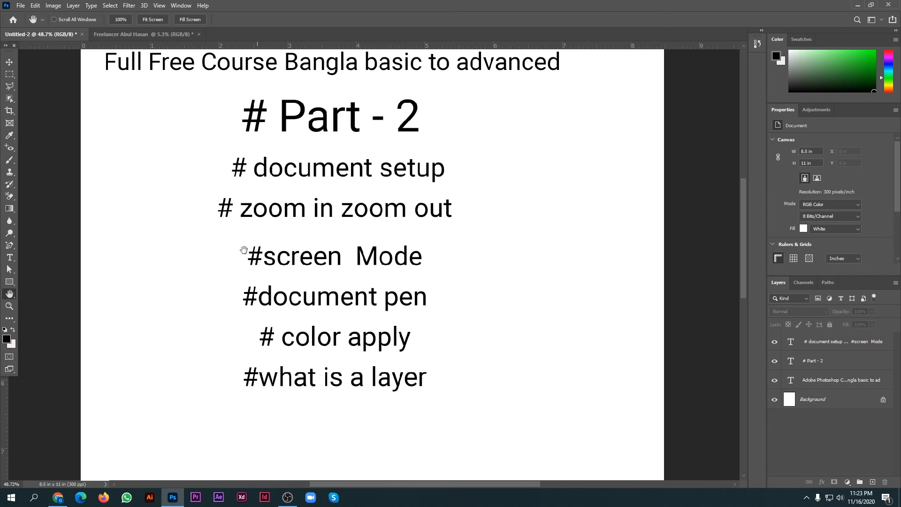
Return to the Move tool and Ctrl+Tab back to the square document
key("v")
scroll(193, 280, "up", 1)
key("ctrl+Tab")
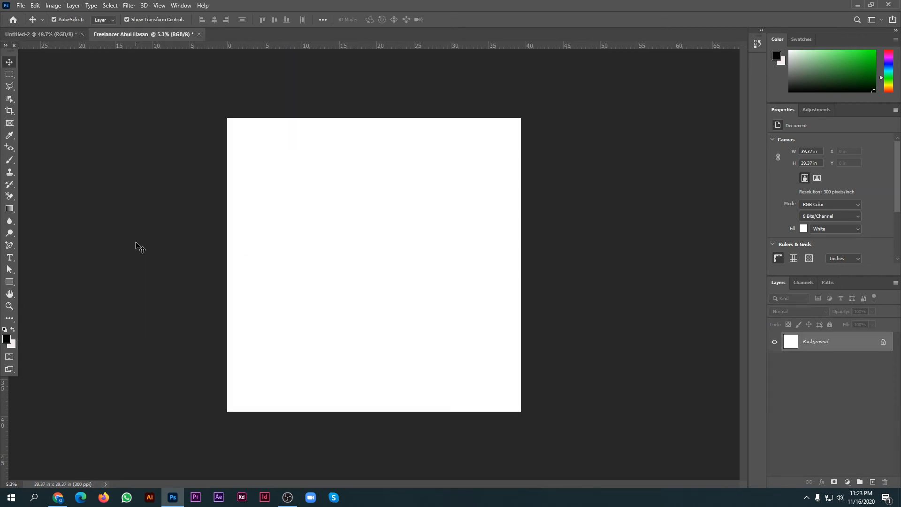
Draw a black rectangle in the middle of the square canvas
left_click(6, 338)
key("Escape")
left_click(10, 281)
left_click_drag(267, 212, 450, 332)
left_click(10, 62)
Set foreground to green 0ef10e and background to pink dc125e, then nudge the rectangle up-left
left_click(6, 339)
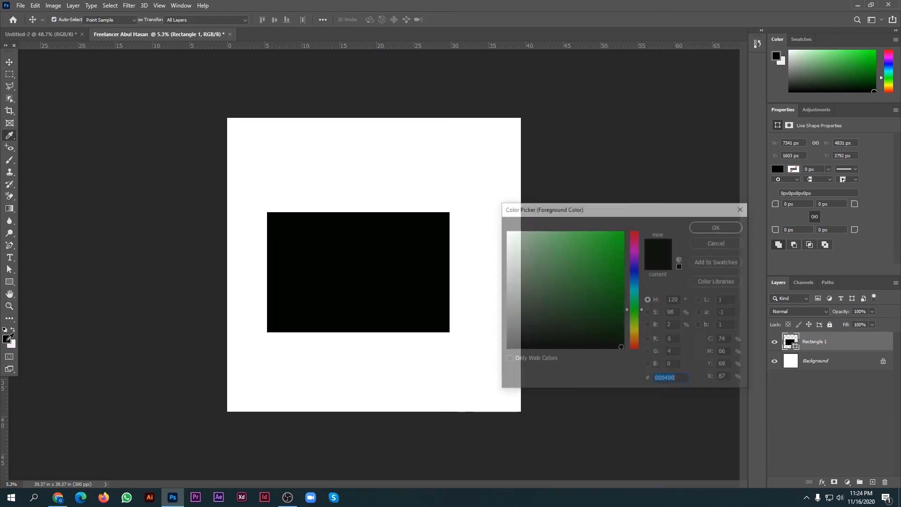
left_click(617, 236)
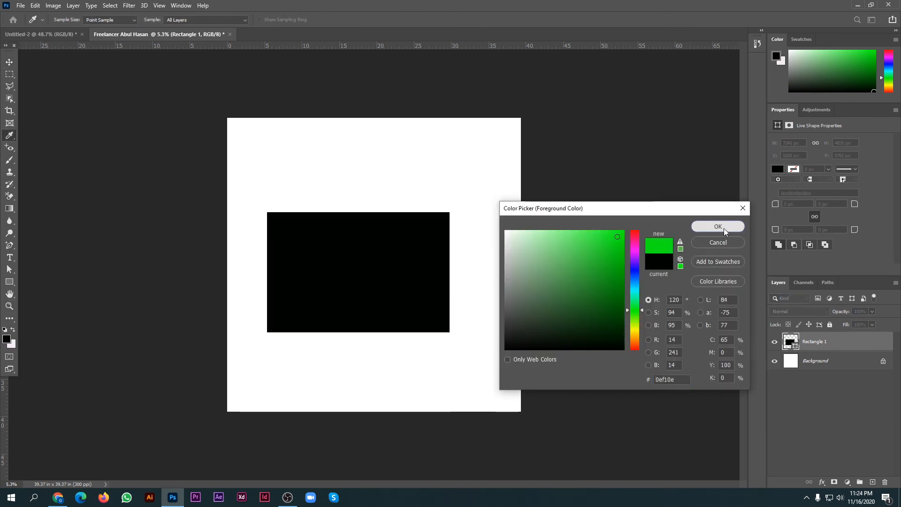
left_click(723, 228)
left_click(11, 344)
left_click_drag(545, 293, 618, 241)
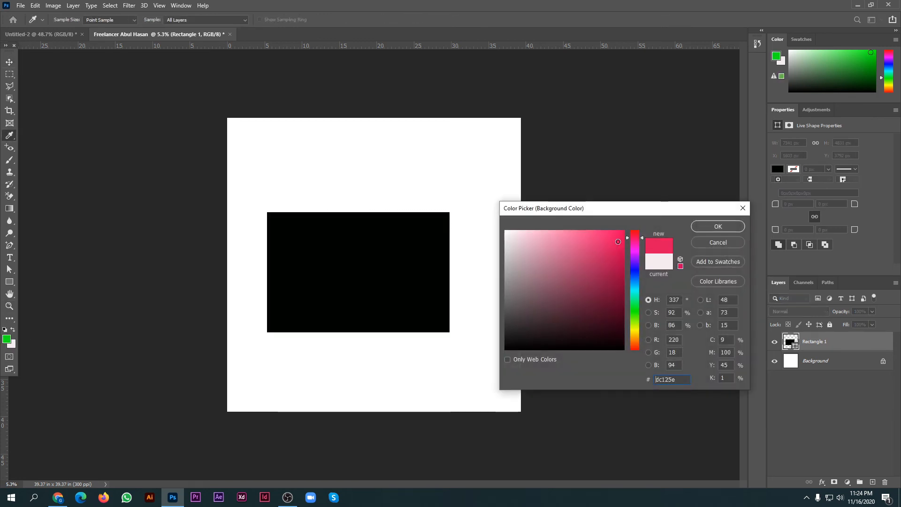
left_click(719, 229)
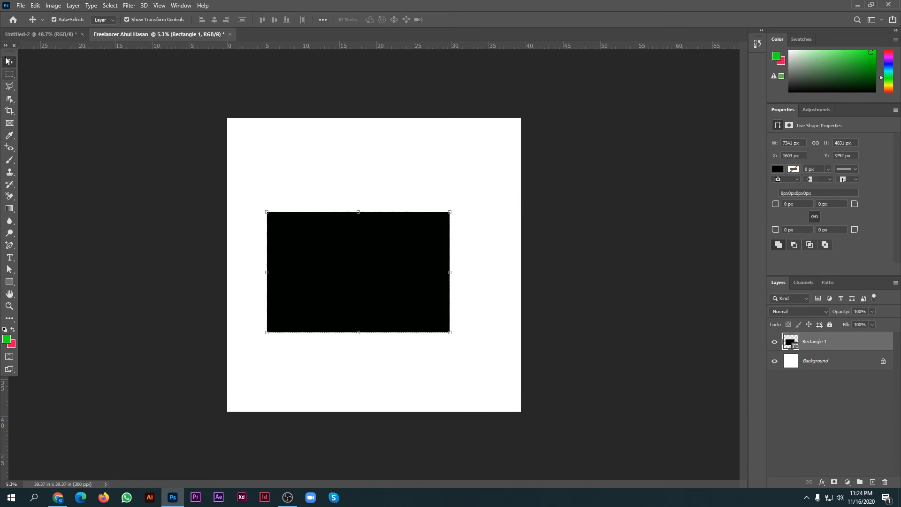
left_click_drag(350, 274, 341, 244)
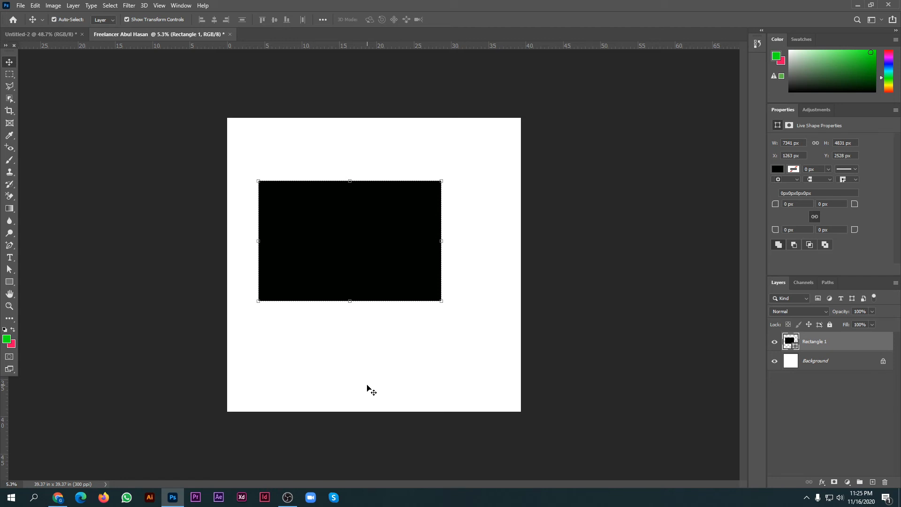
Fill the rectangle green with Alt+Backspace, then pink-red with Ctrl+Backspace, and inspect the foreground swatch
key("alt+BackSpace")
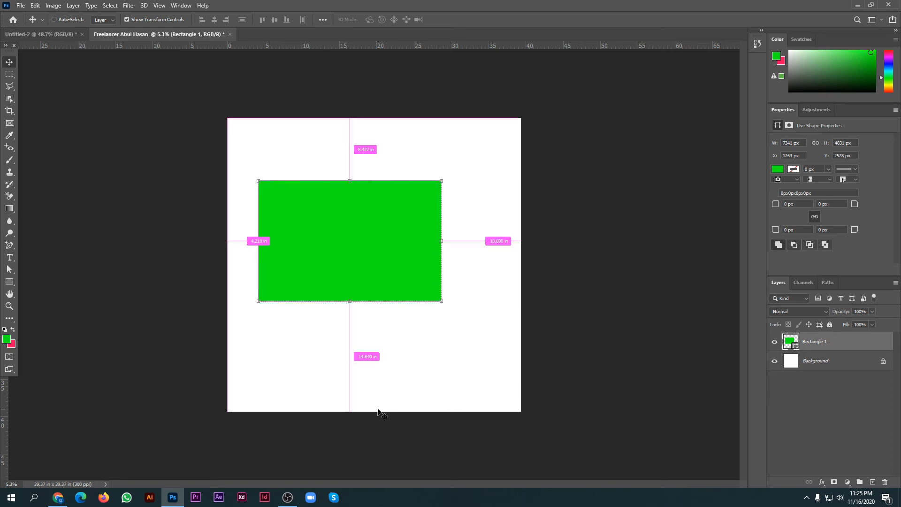
key("ctrl+BackSpace")
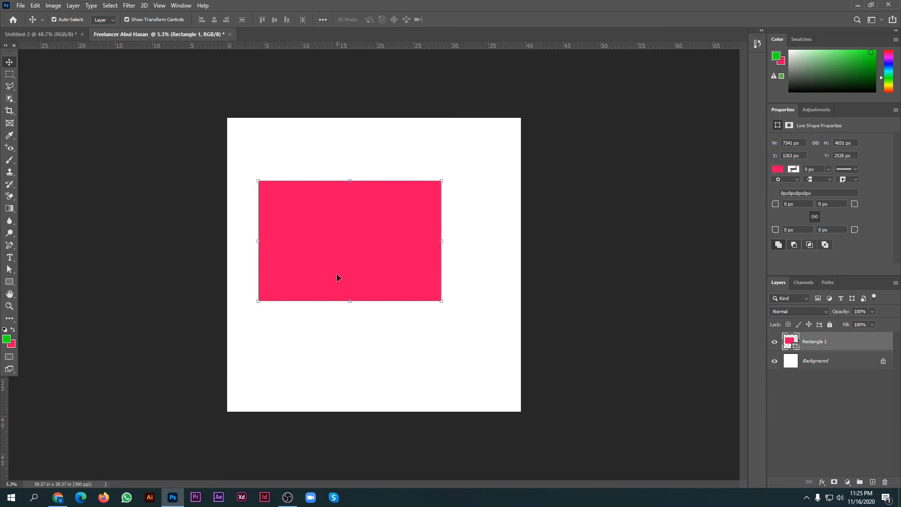
left_click(13, 331)
left_click(13, 331)
left_click(6, 339)
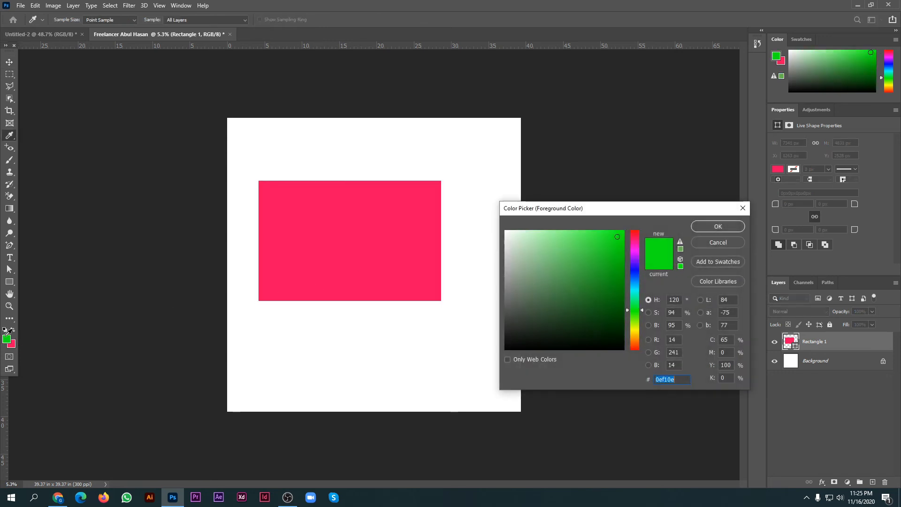
Close the Color Picker, refill the rectangle green, zoom in, then fill it pink-red again
left_click(702, 245)
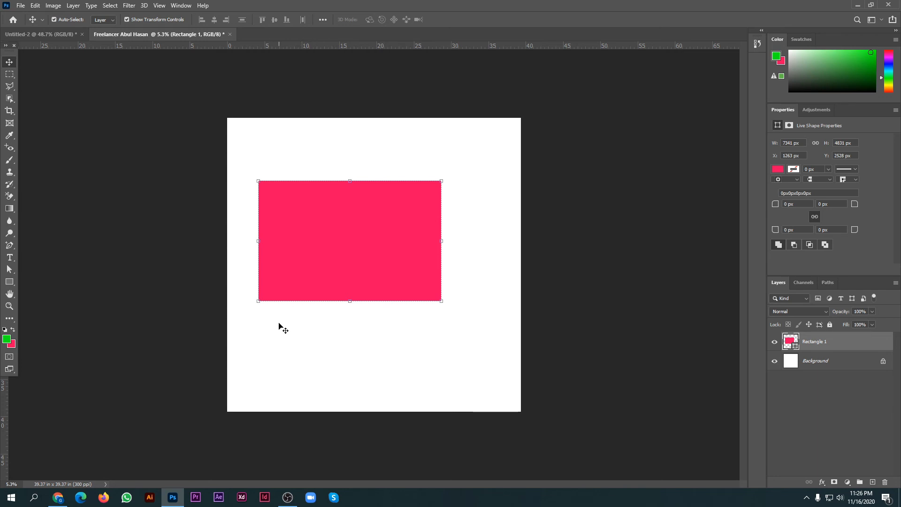
key("alt")
key("alt+BackSpace")
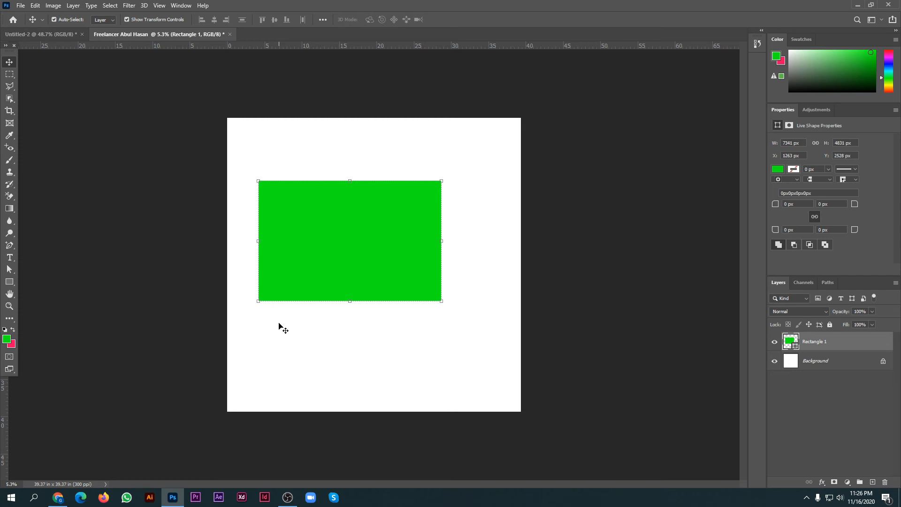
key("ctrl")
key("ctrl+plus")
key("ctrl+plus")
key("ctrl+plus")
key("ctrl+plus")
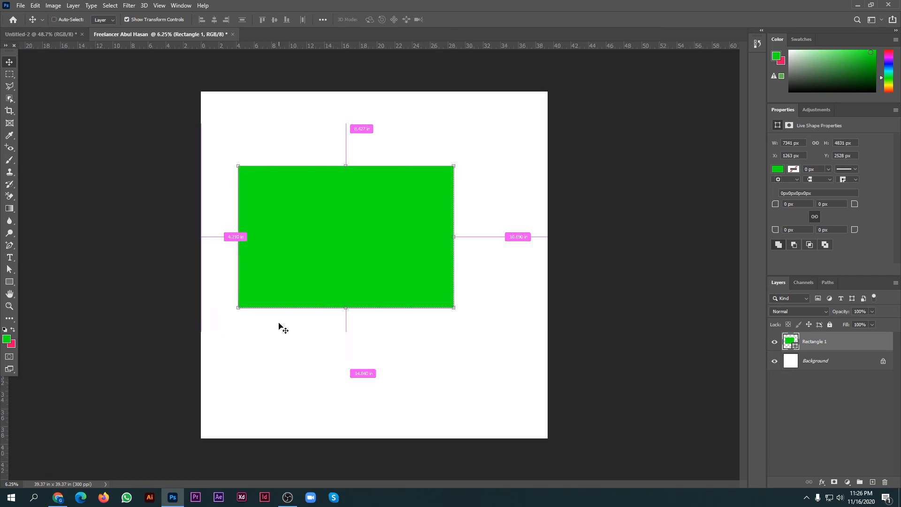
key("ctrl+BackSpace")
key("ctrl+z")
key("ctrl+0")
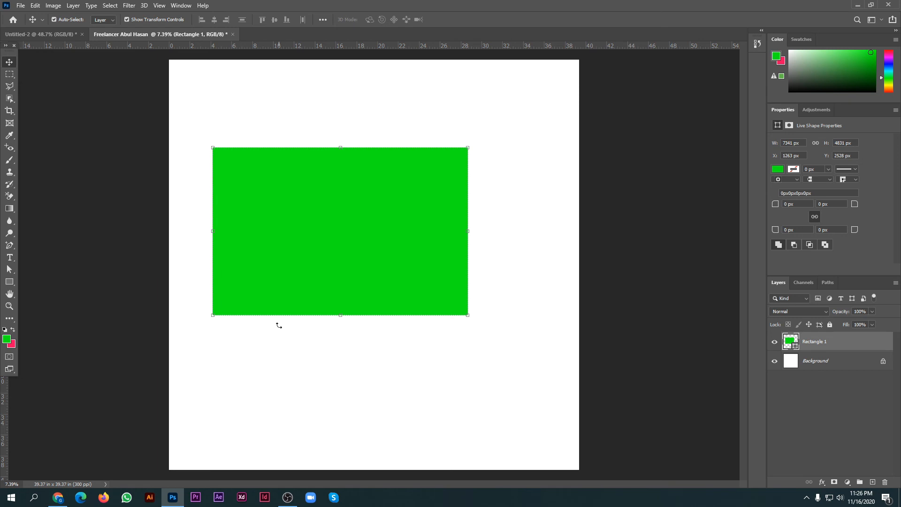
key("ctrl+BackSpace")
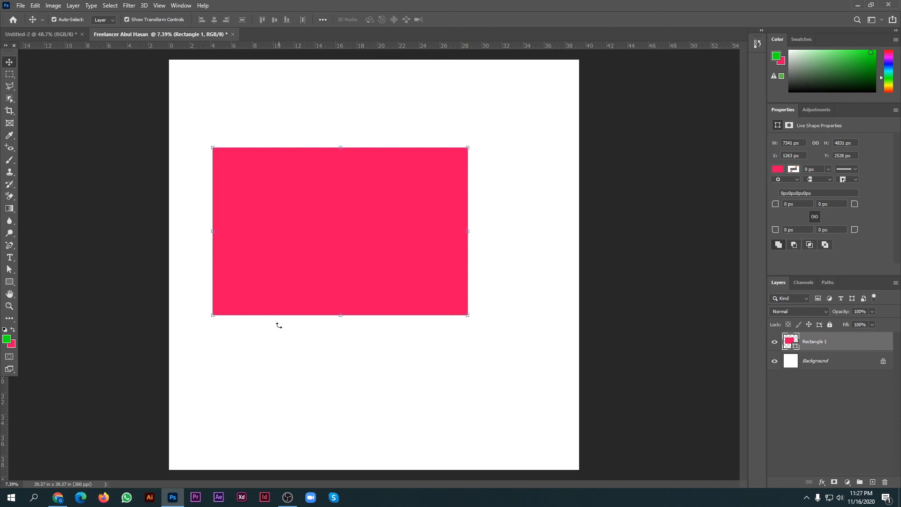
Draw a new rectangle on the canvas and set the foreground colour to green
left_click(9, 282)
left_click_drag(265, 345, 352, 394)
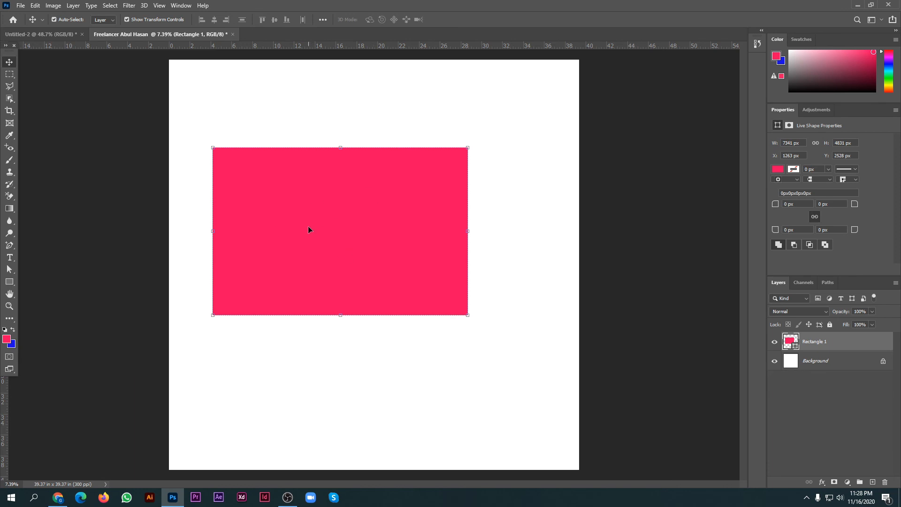
left_click(7, 338)
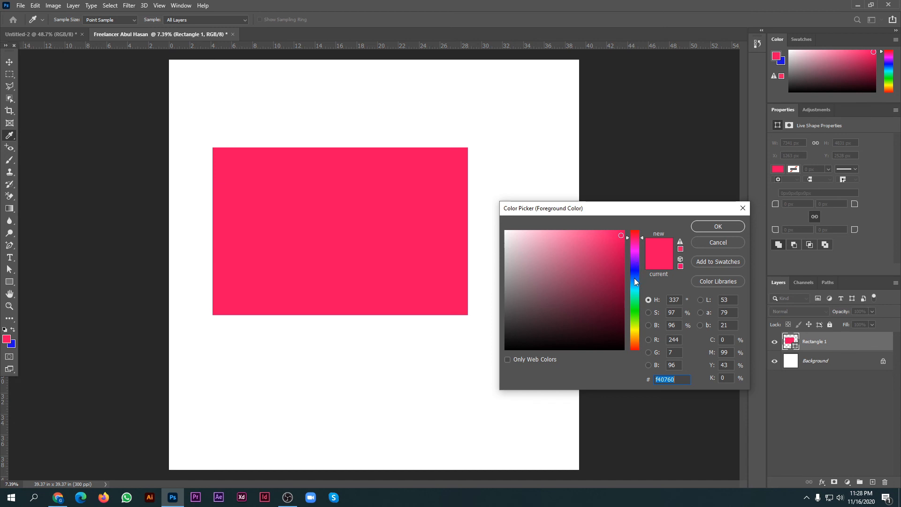
left_click_drag(637, 311, 633, 308)
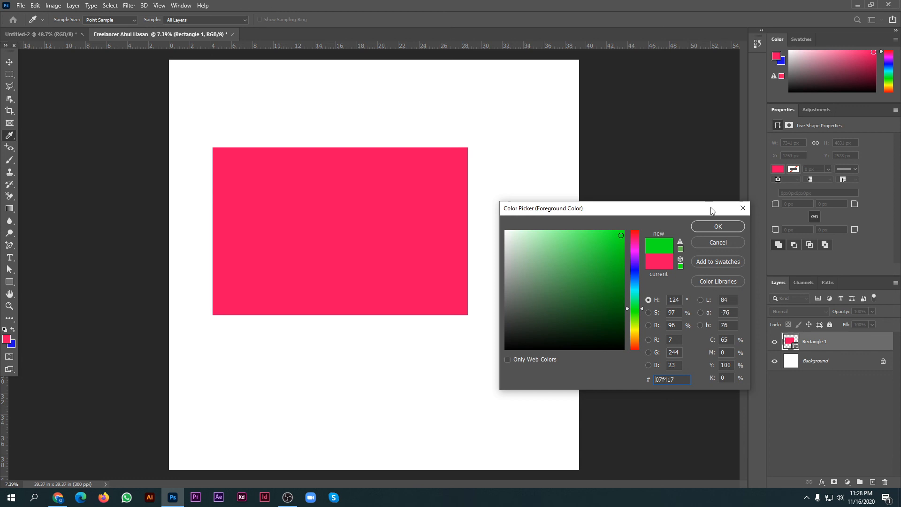
left_click(717, 229)
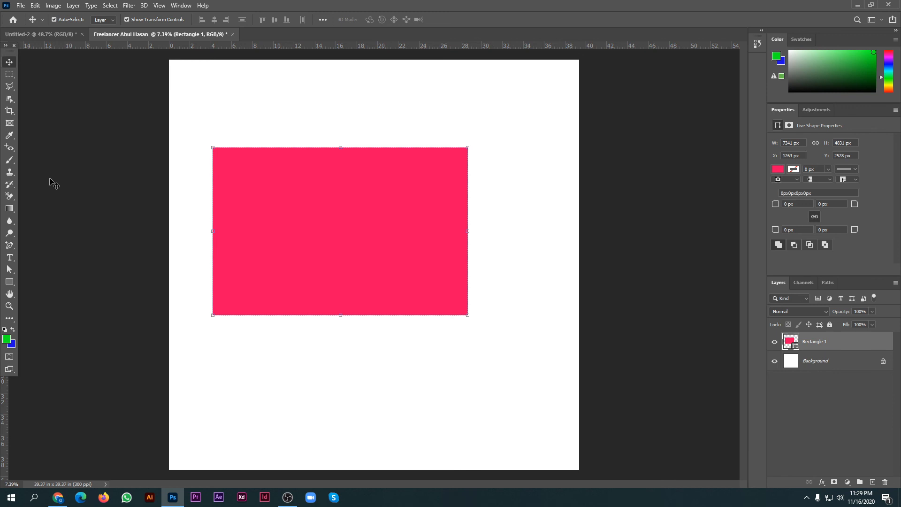
Swap the foreground and background colours twice with X, then switch to the Untitled-2 document
key("x")
key("x")
key("x")
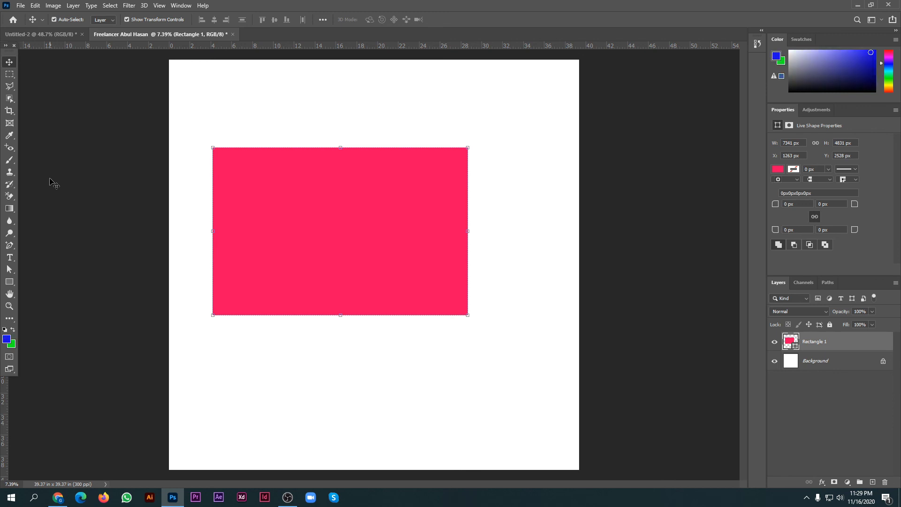
key("x")
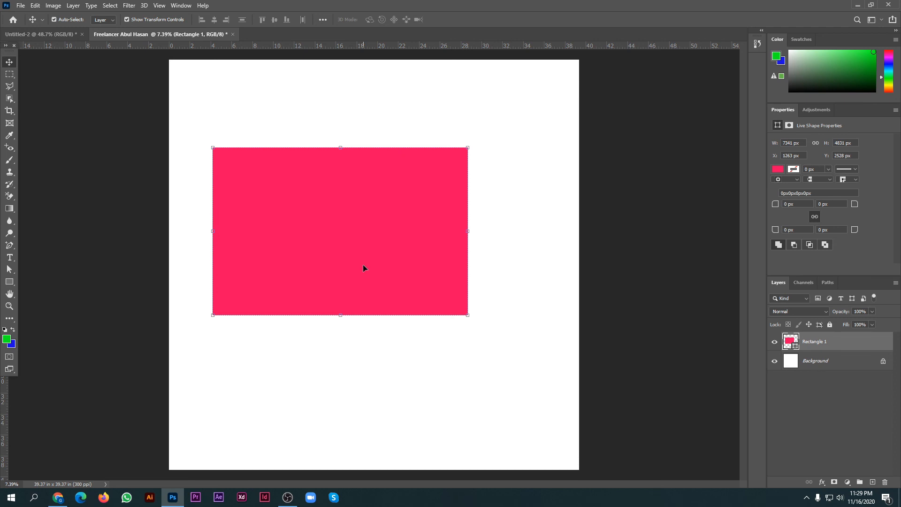
left_click(52, 35)
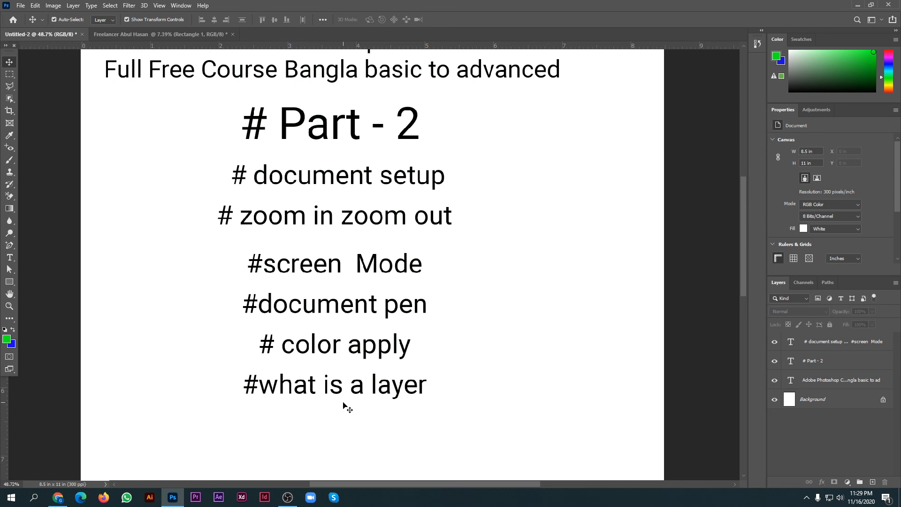
Move the pink rectangle up slightly and scale it proportionally to 116.63% (8562.02 x 5634.54 px)
left_click(128, 35)
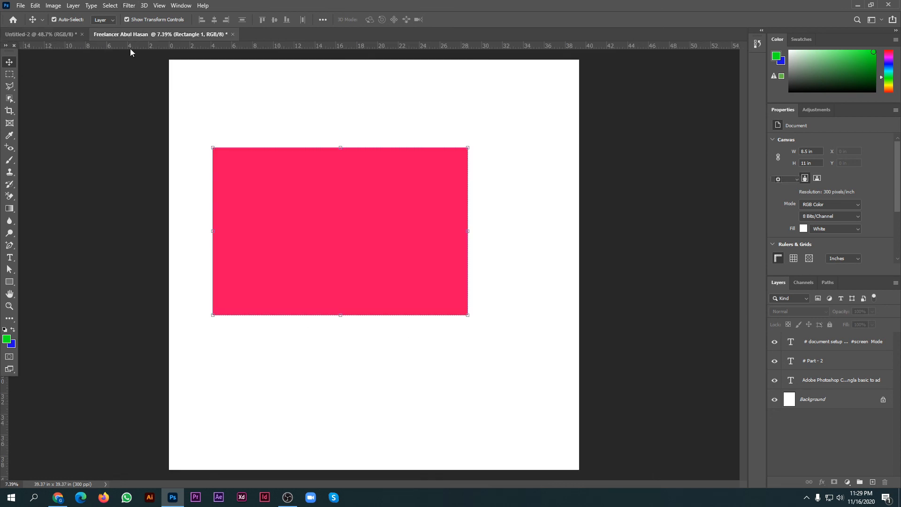
left_click_drag(360, 284, 370, 259)
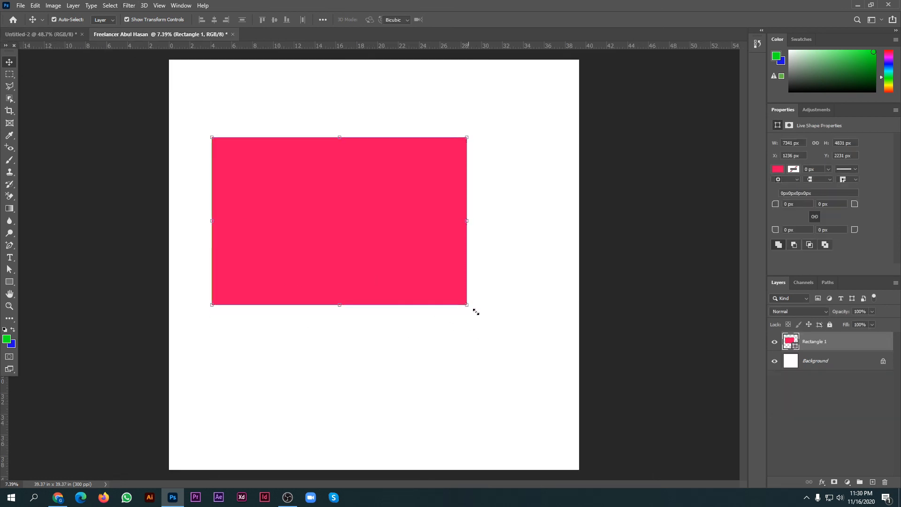
left_click_drag(476, 311, 501, 331)
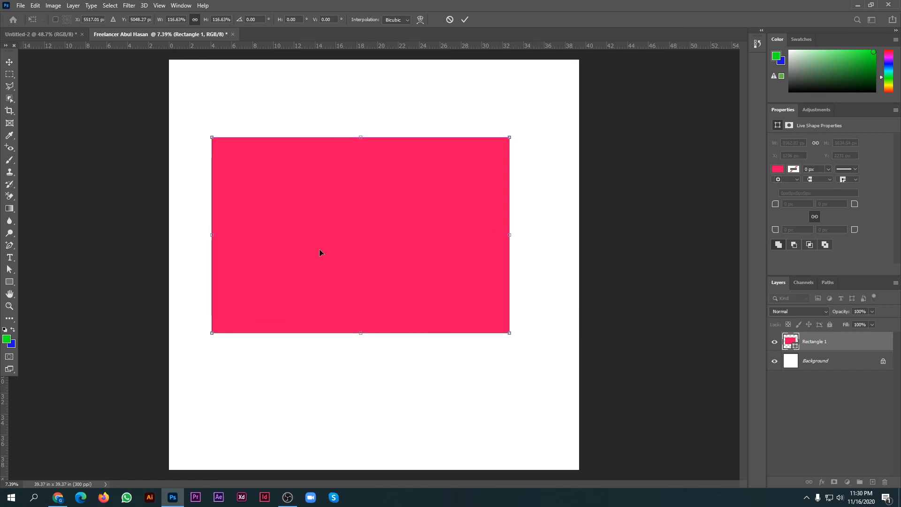
key("Return")
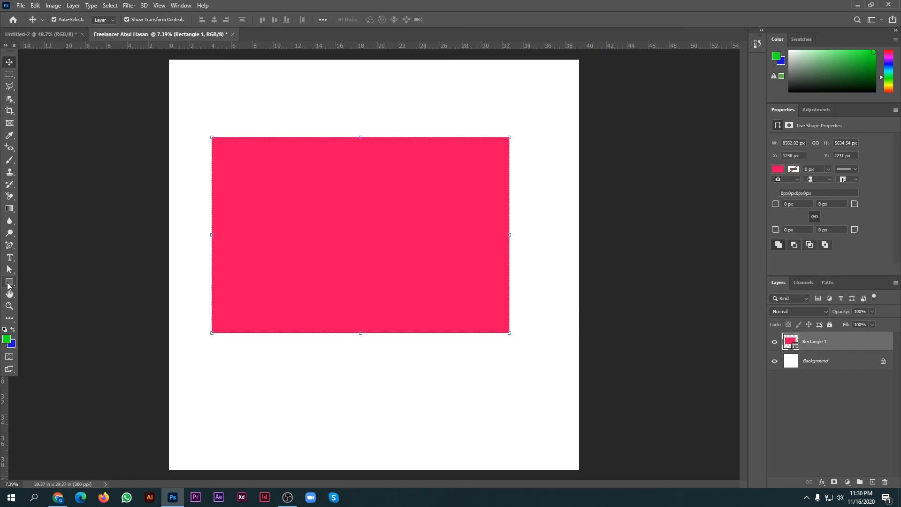
left_click(389, 373)
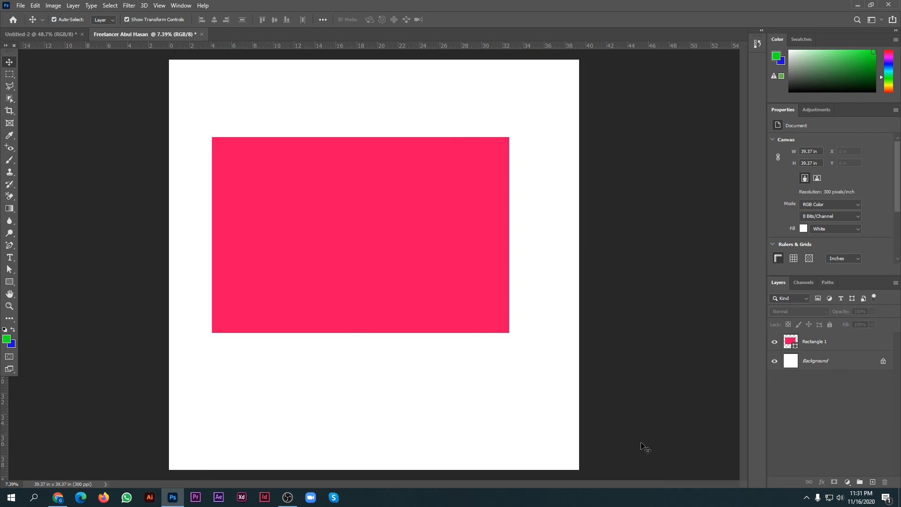
left_click(873, 482)
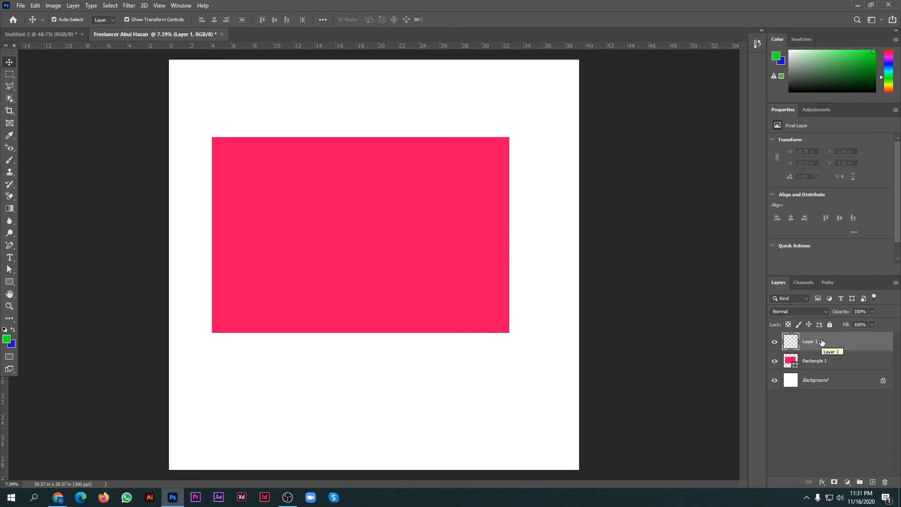
left_click(885, 482)
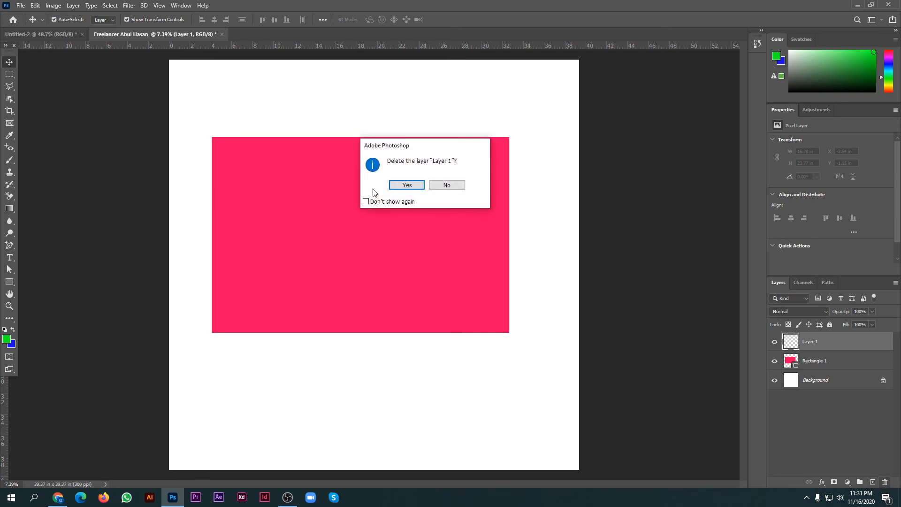
left_click(404, 187)
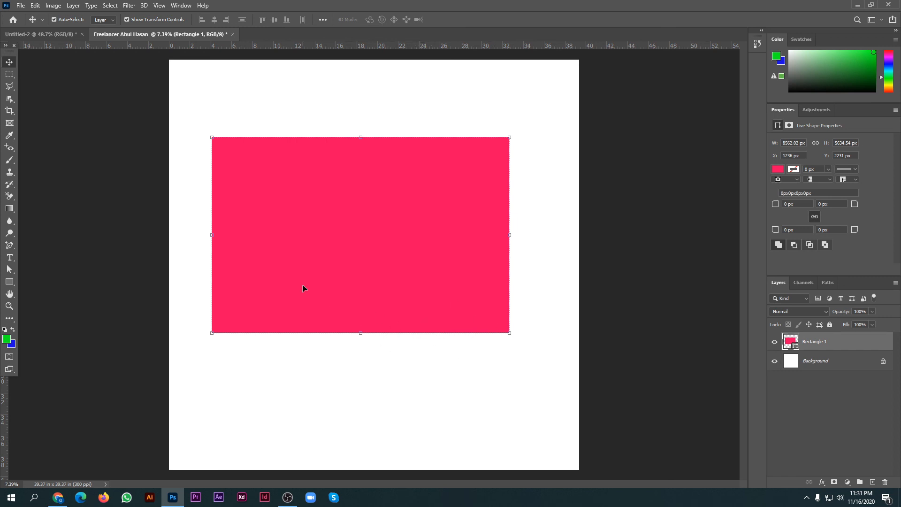
left_click(9, 282)
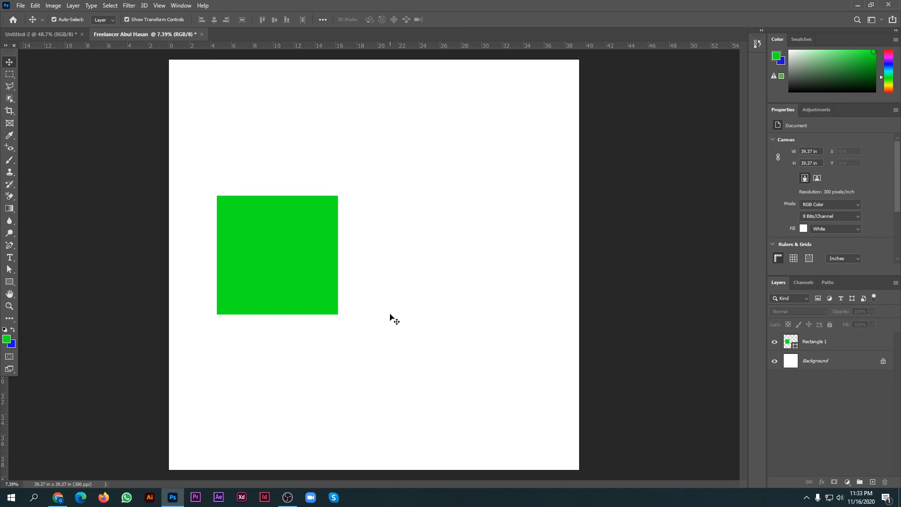
Add an empty layer, delete it again, and switch to Untitled-2 with Ctrl+Tab
left_click(872, 481)
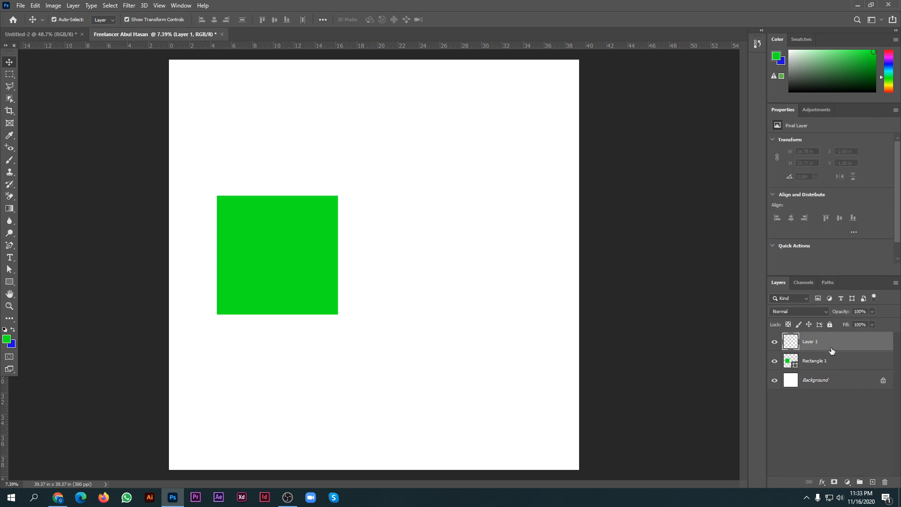
left_click(885, 482)
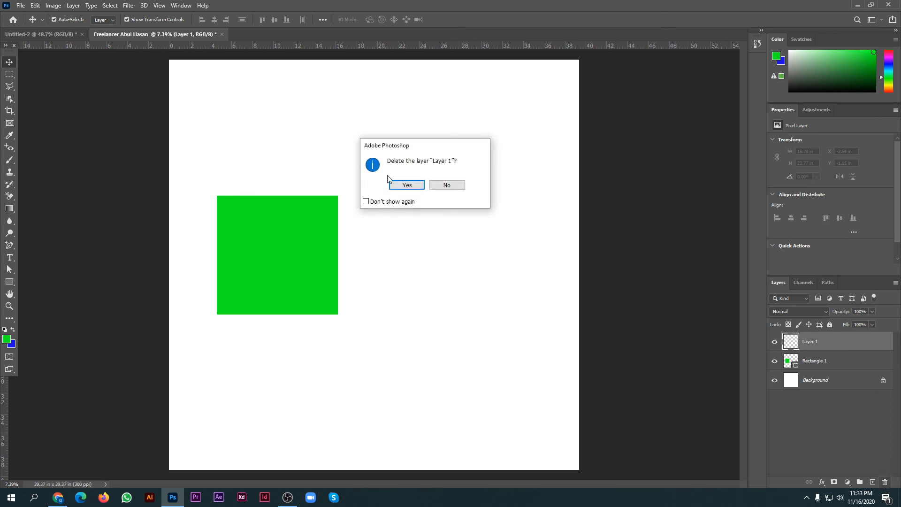
left_click(402, 185)
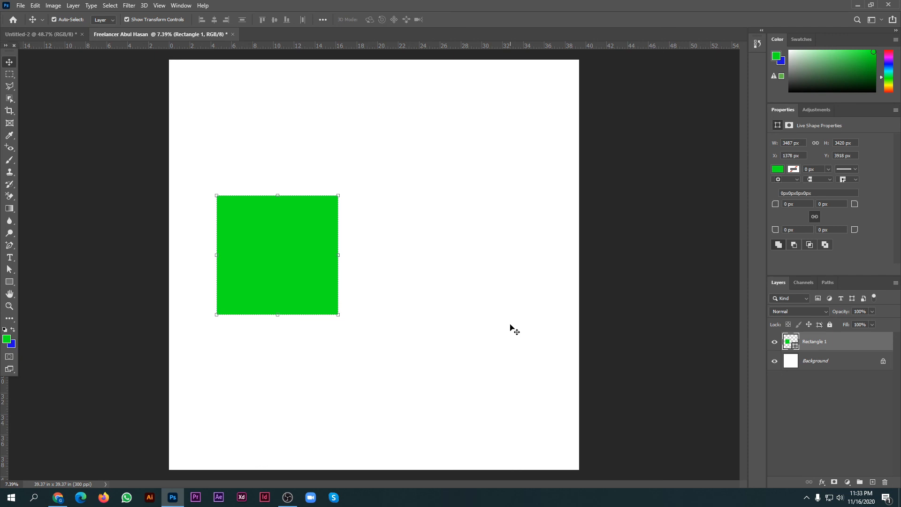
key("ctrl+Tab")
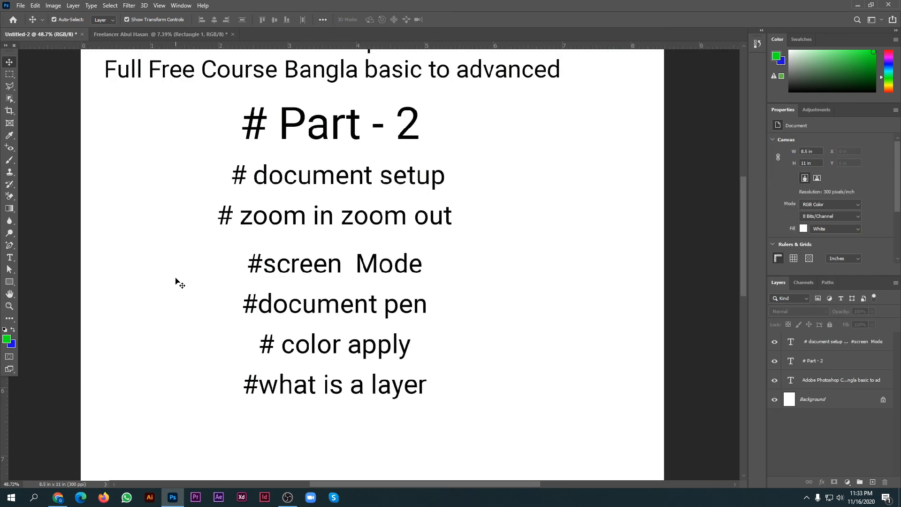